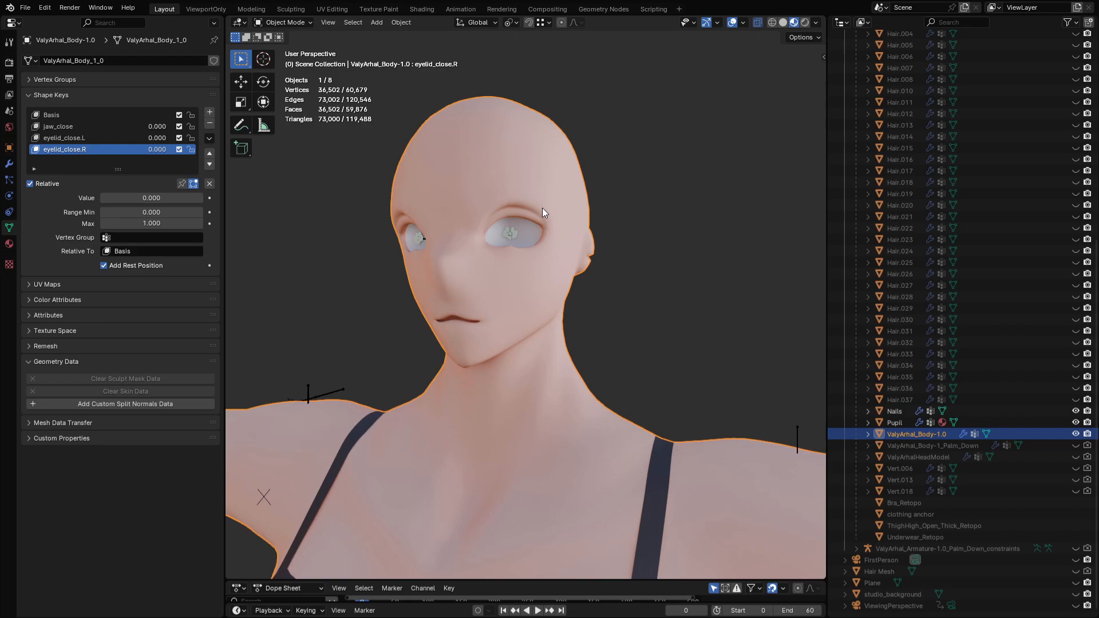
Step: Show and select the ValyArhal_Body-1_Palm_Down mesh, and hide ValyArhal_Body-1.0
left_click(1075, 445)
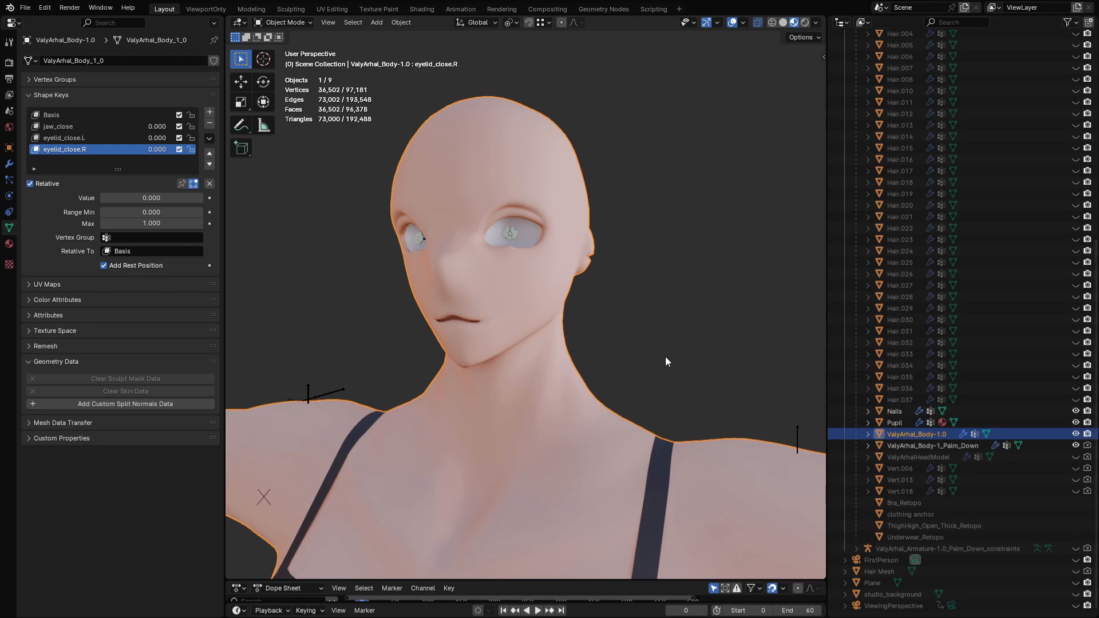
scroll(671, 356, "down", 3)
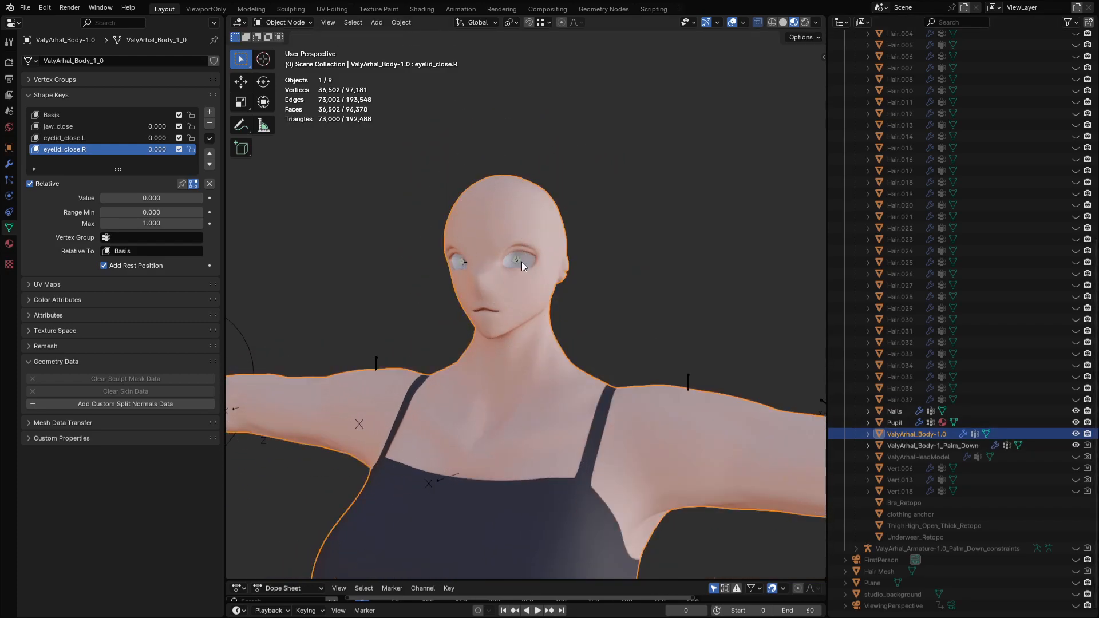
middle_click_drag(528, 265, 535, 293, "shift")
scroll(525, 325, "up", 1)
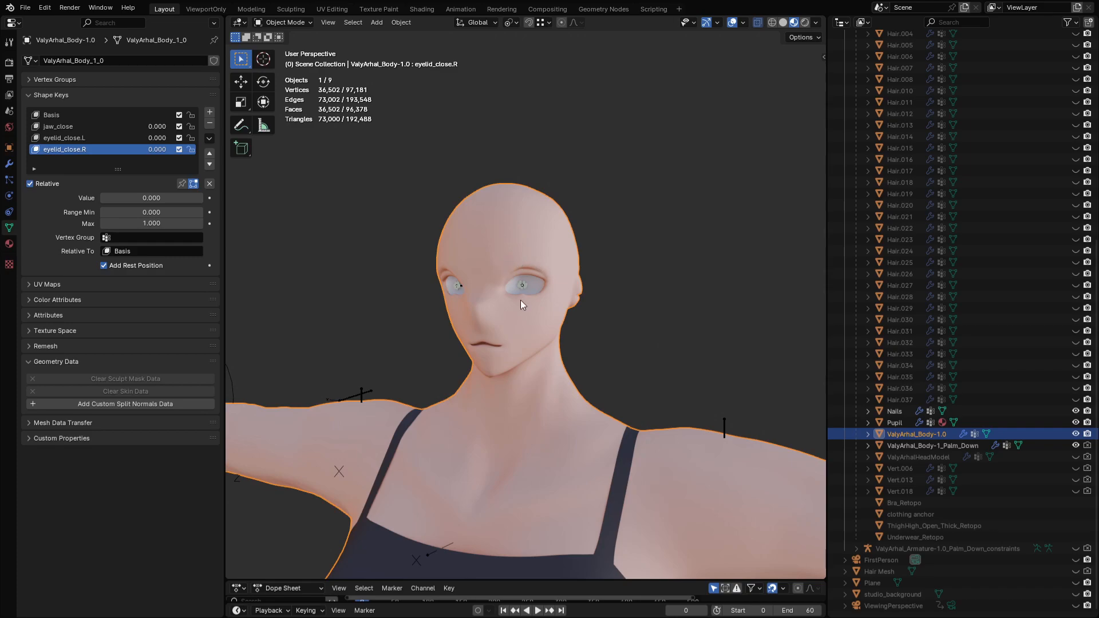
scroll(492, 290, "down", 2)
mouse_move(548, 280)
middle_mouse_down()
mouse_move(612, 212)
mouse_move(549, 279)
middle_mouse_up()
left_click(950, 446)
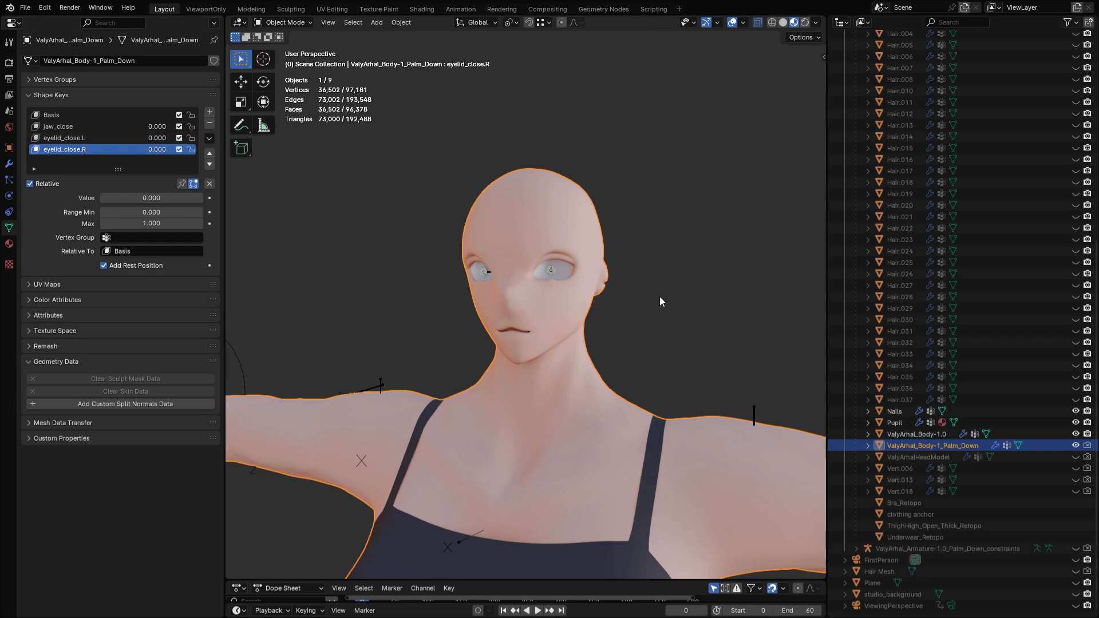
left_click(1074, 434)
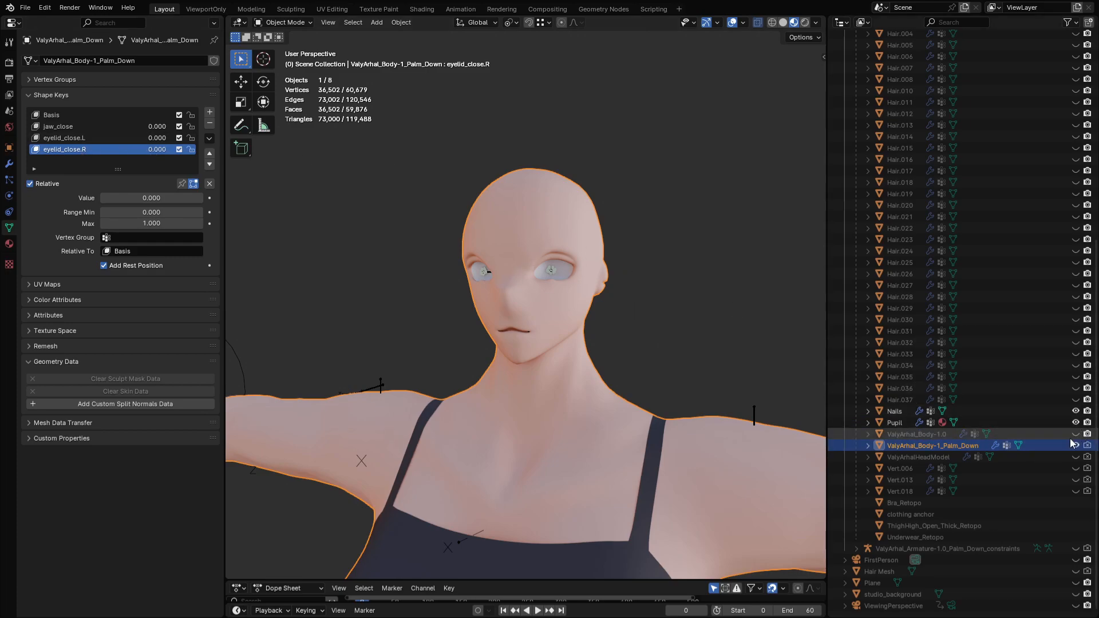
Step: Preview the palm-down body's eyelid_close.R shape key at 1.000, and reset it to 0.000
left_click_drag(114, 197, 202, 197)
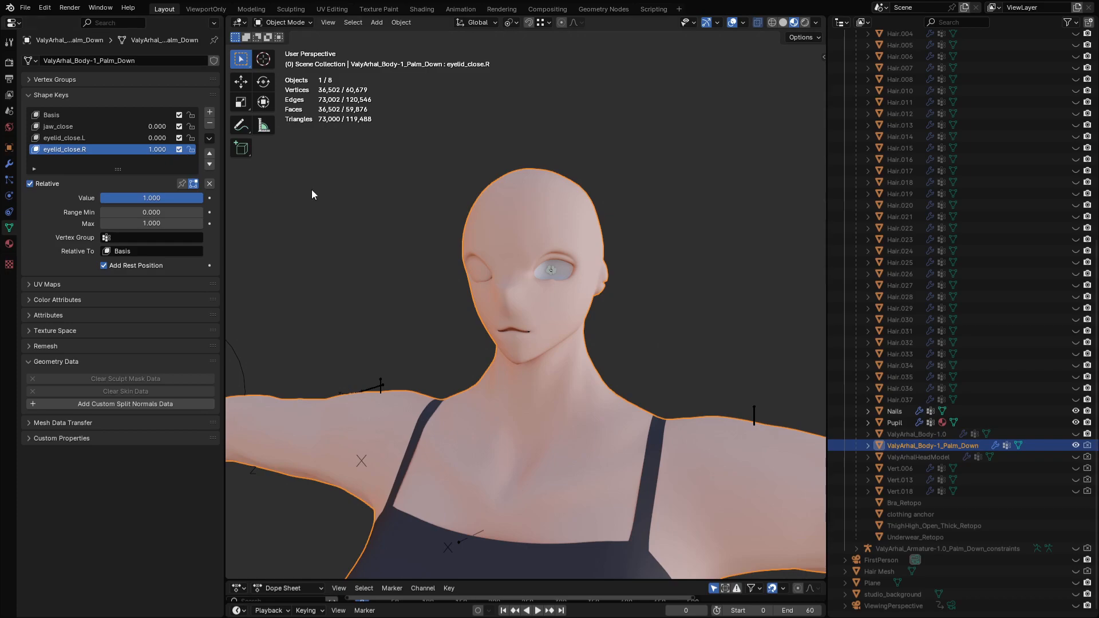
scroll(515, 326, "up", 5)
middle_click_drag(386, 284, 584, 286)
left_click_drag(155, 149, 100, 150)
middle_click_drag(528, 187, 485, 178)
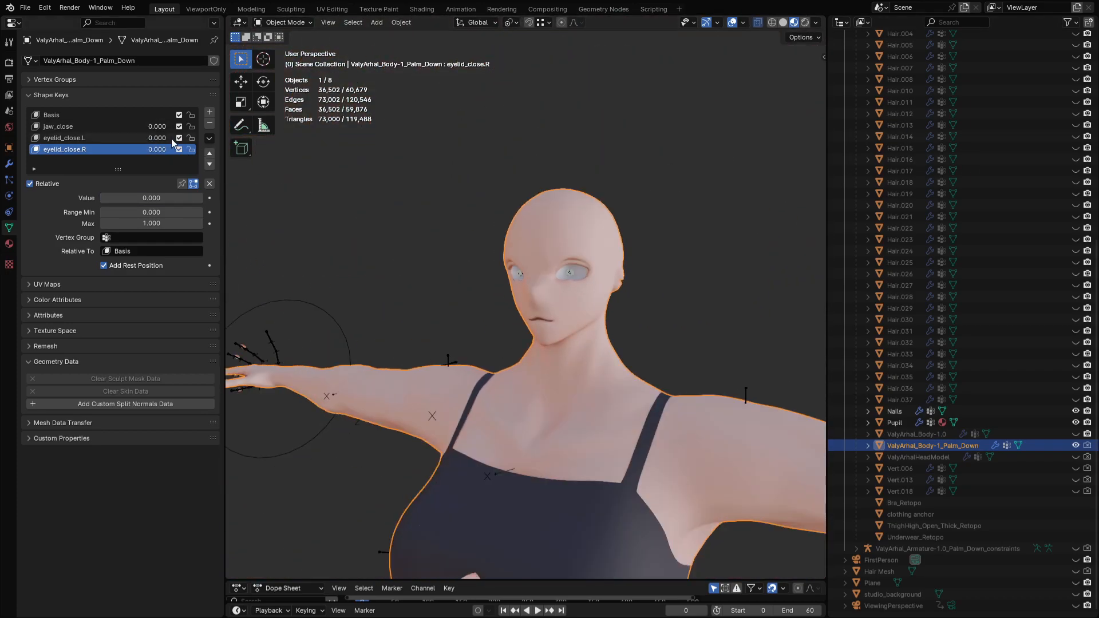
left_click_drag(170, 129, 135, 131)
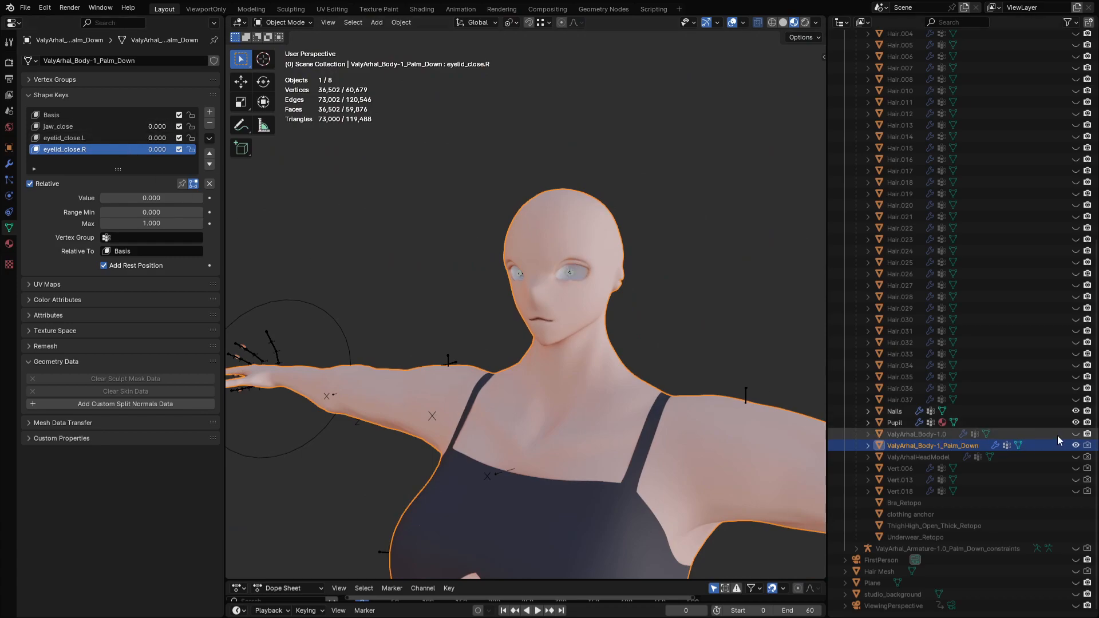
Step: Show ValyArhal_Body-1.0 alongside the palm-down body and compare the hand poses and heads of both meshes
left_click(1076, 434)
scroll(547, 400, "up", 3)
middle_click_drag(362, 362, 622, 348, "shift")
left_click(506, 367)
scroll(509, 389, "up", 3)
left_click(540, 394)
middle_click_drag(540, 394, 528, 405)
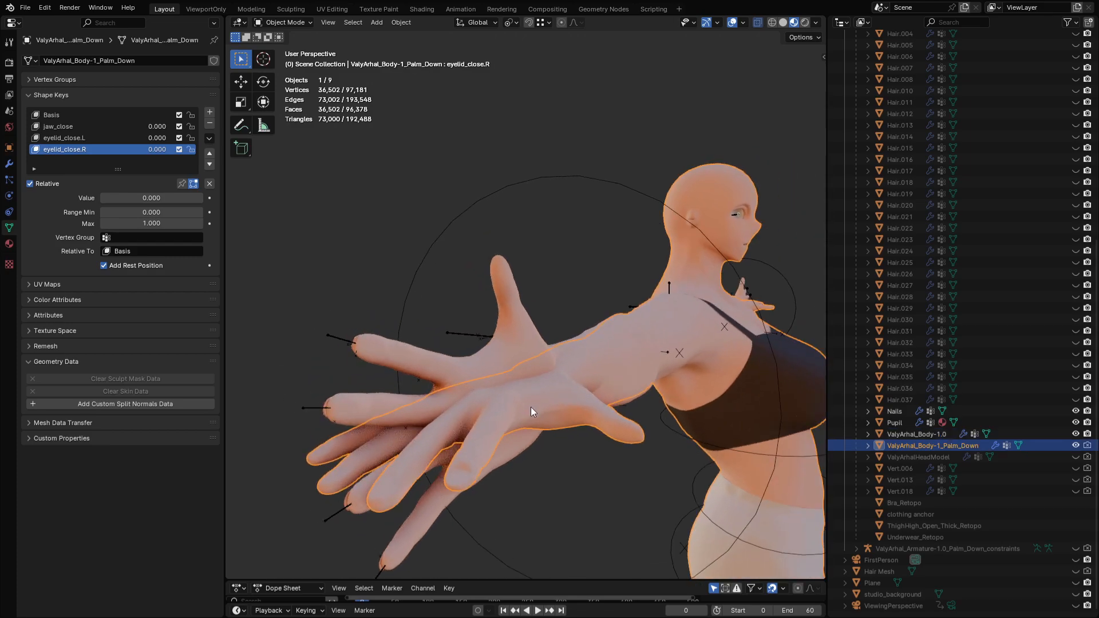
left_click(516, 328)
mouse_move(516, 328)
middle_mouse_down()
mouse_move(694, 322)
mouse_move(513, 315)
mouse_move(523, 311)
mouse_move(511, 338)
mouse_move(531, 314)
middle_mouse_up()
scroll(512, 339, "up", 3)
scroll(531, 314, "up", 2)
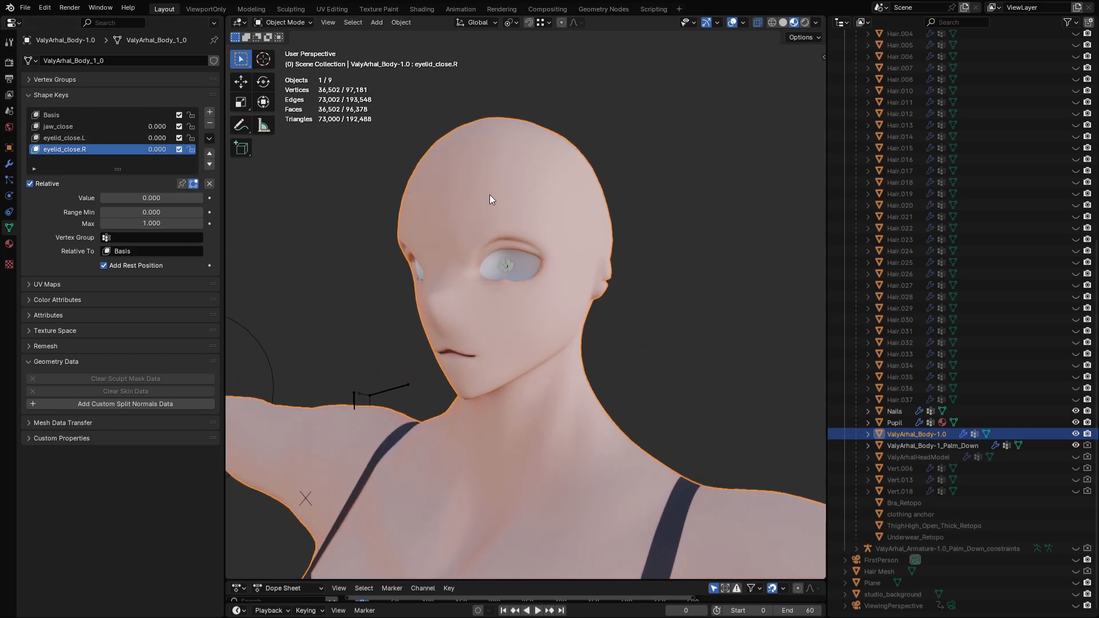
Step: Select the palm-down body's head, neck and chest faces in face Edit Mode, extending the selection to linked faces delimited by seams
left_click(514, 198)
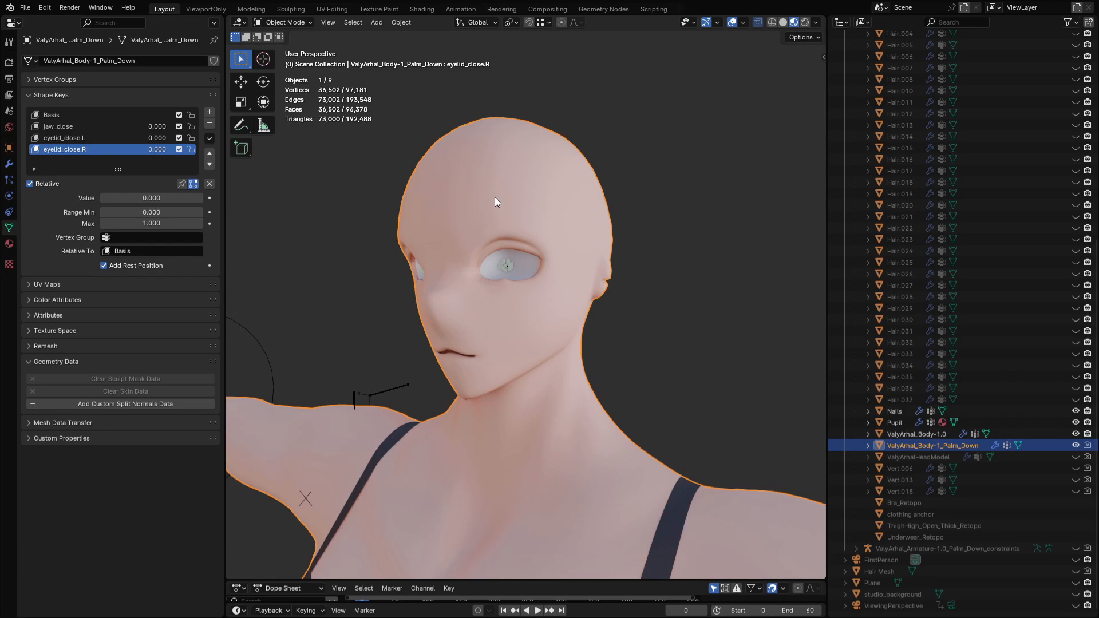
key("ctrl+Tab")
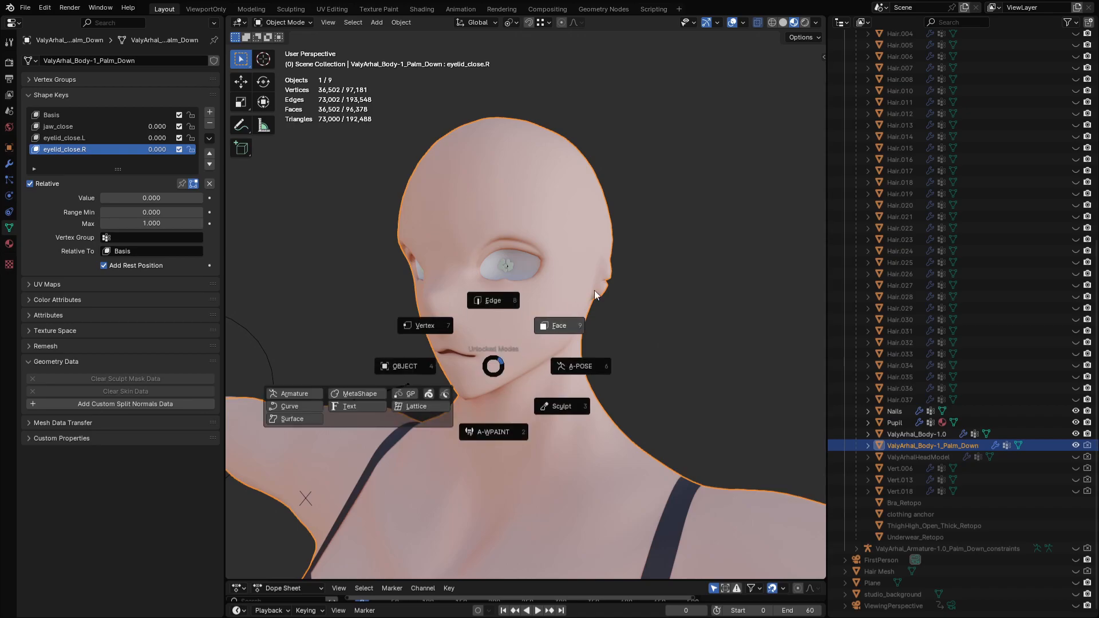
left_click(543, 347)
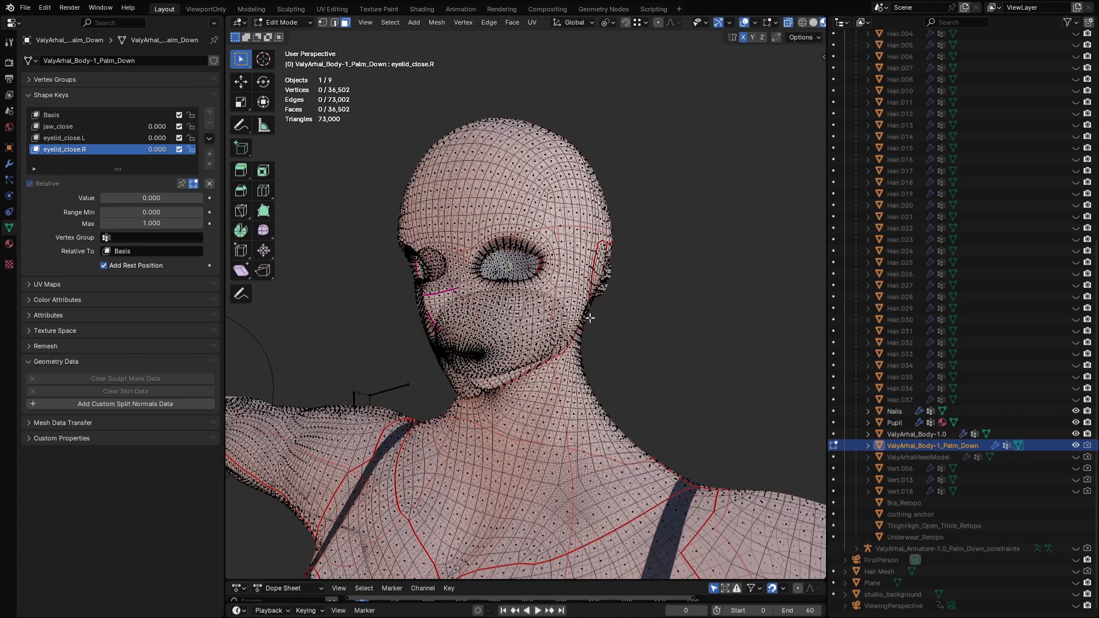
scroll(500, 357, "down", 1)
key("c")
mouse_move(412, 172)
left_mouse_down()
mouse_move(433, 170)
mouse_move(536, 248)
mouse_move(366, 410)
left_mouse_up()
right_click(365, 410)
middle_click_drag(502, 397, 535, 445)
key("ctrl+l")
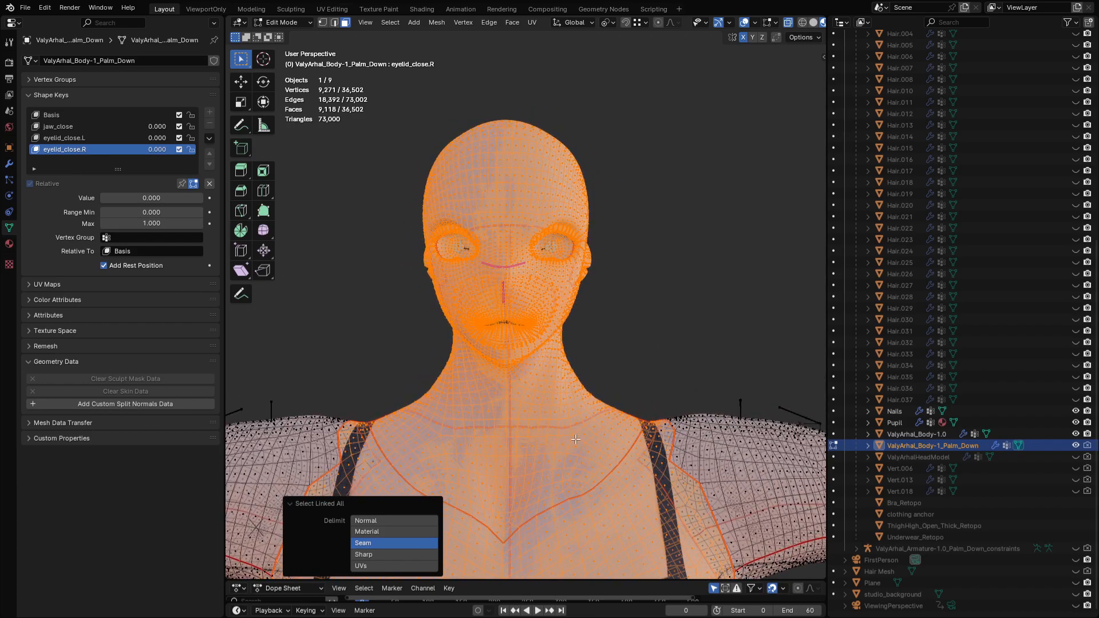
Step: Duplicate the selected faces in place, separate them into a new object, and select that object in Object Mode
key("shift+d")
right_click(585, 435)
key("p")
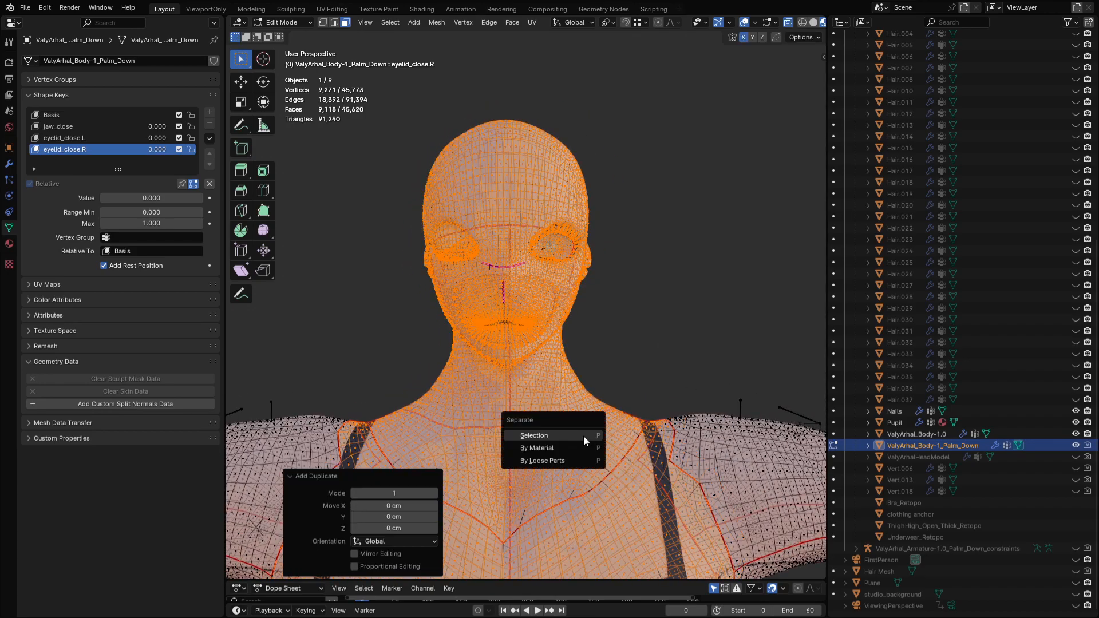
left_click(582, 435)
key("ctrl+Tab")
left_click(504, 394)
left_click(910, 457)
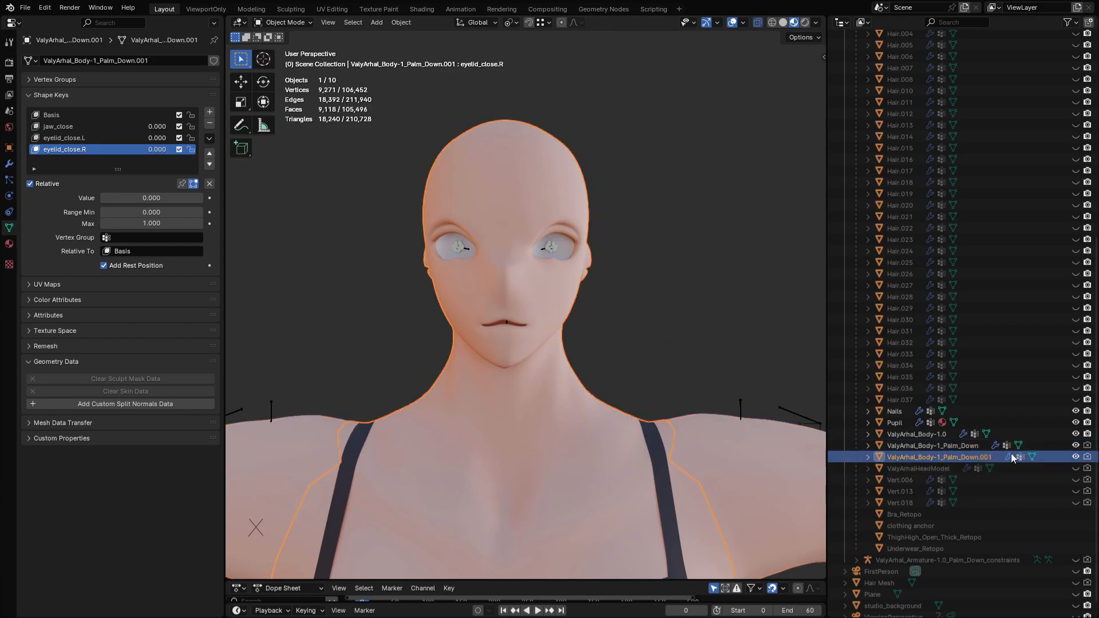
Step: Hide both full bodies, ValyArhal_Body-1_Palm_Down and ValyArhal_Body-1.0, and select the separated head piece
left_click_drag(153, 198, 203, 198)
key("Escape")
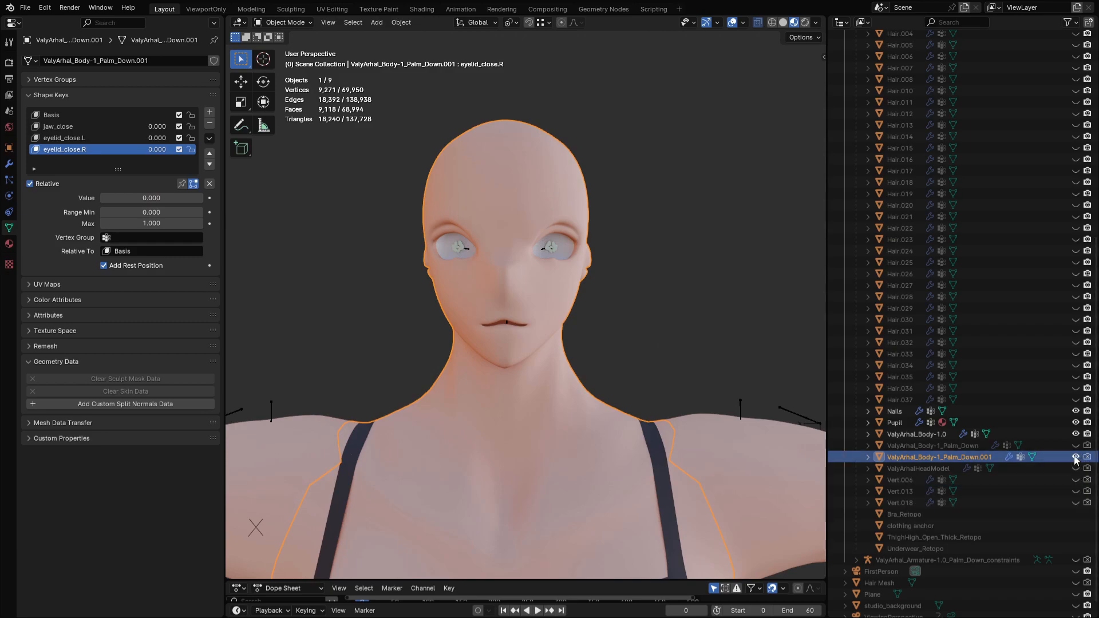
left_click(1075, 445)
left_click(1075, 447)
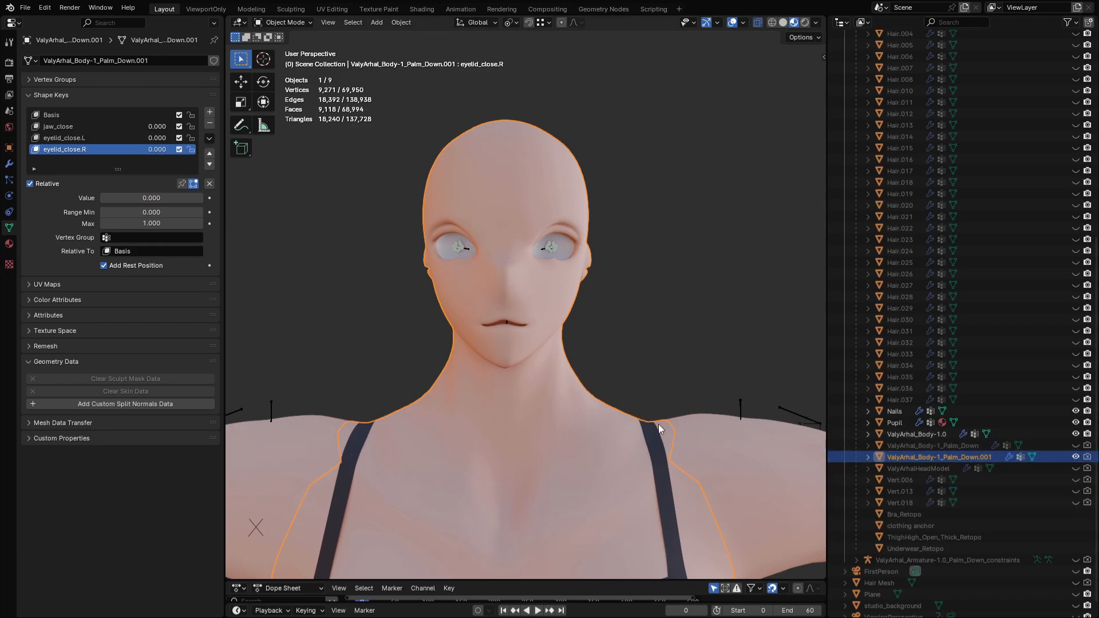
scroll(502, 268, "down", 2)
scroll(502, 268, "up", 1)
left_click(718, 411)
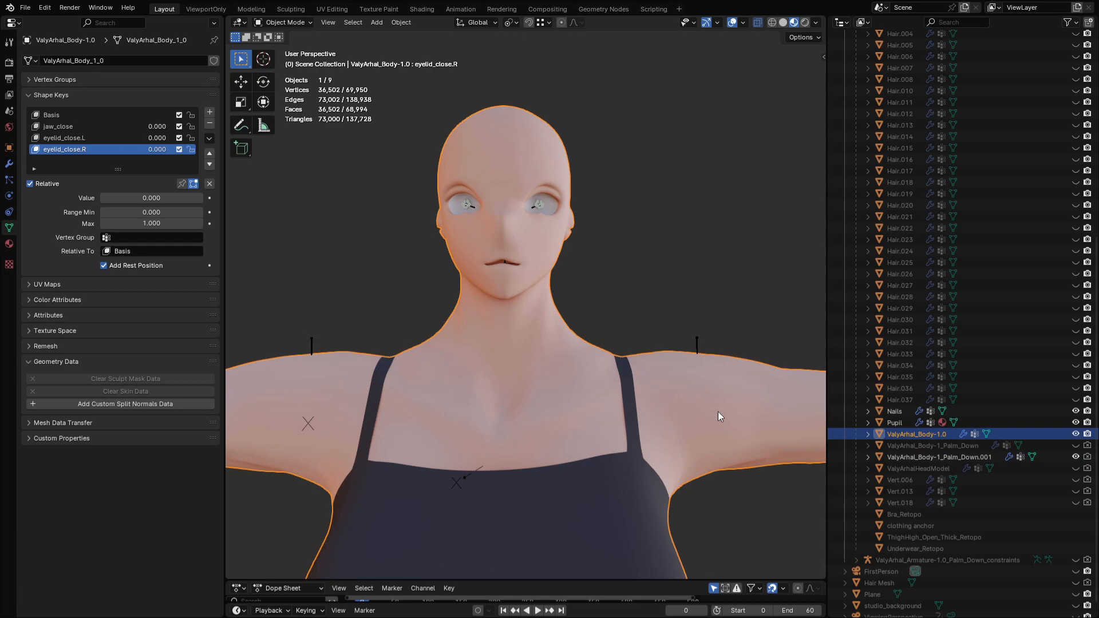
key("h")
left_click(517, 387)
Step: Delete all geometry of the separated piece outside the head and neck seams by inverting a seam-delimited linked selection
middle_click_drag(518, 386, 561, 394)
scroll(530, 314, "up", 3)
scroll(554, 365, "up", 1)
middle_click_drag(538, 250, 494, 247, "shift")
key("Tab")
left_click(496, 353)
left_click(514, 159, "shift")
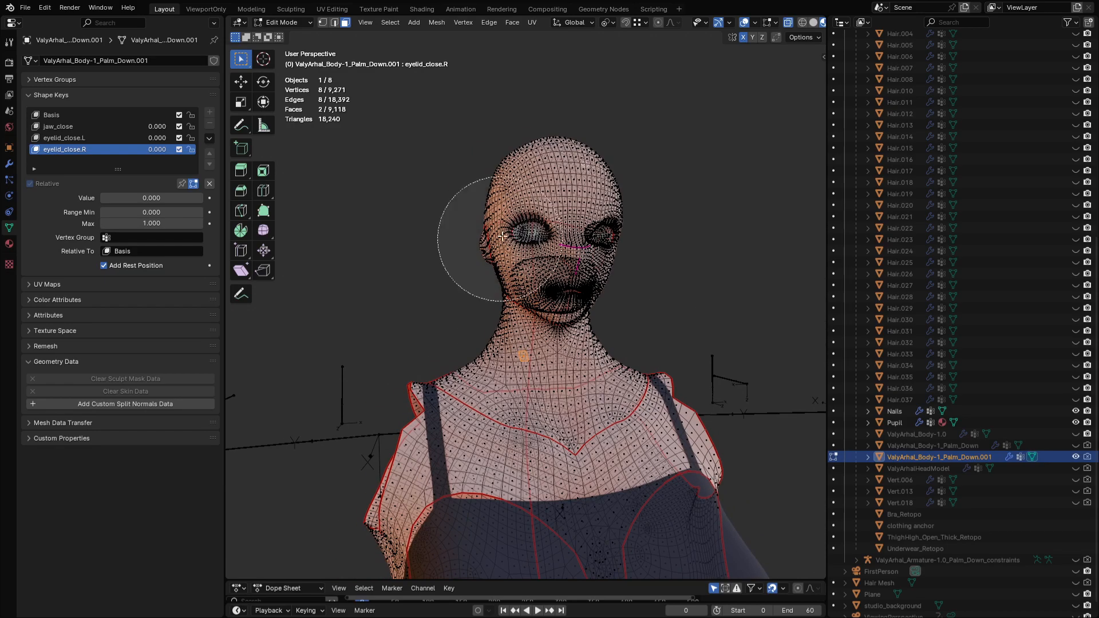
key("ctrl+l")
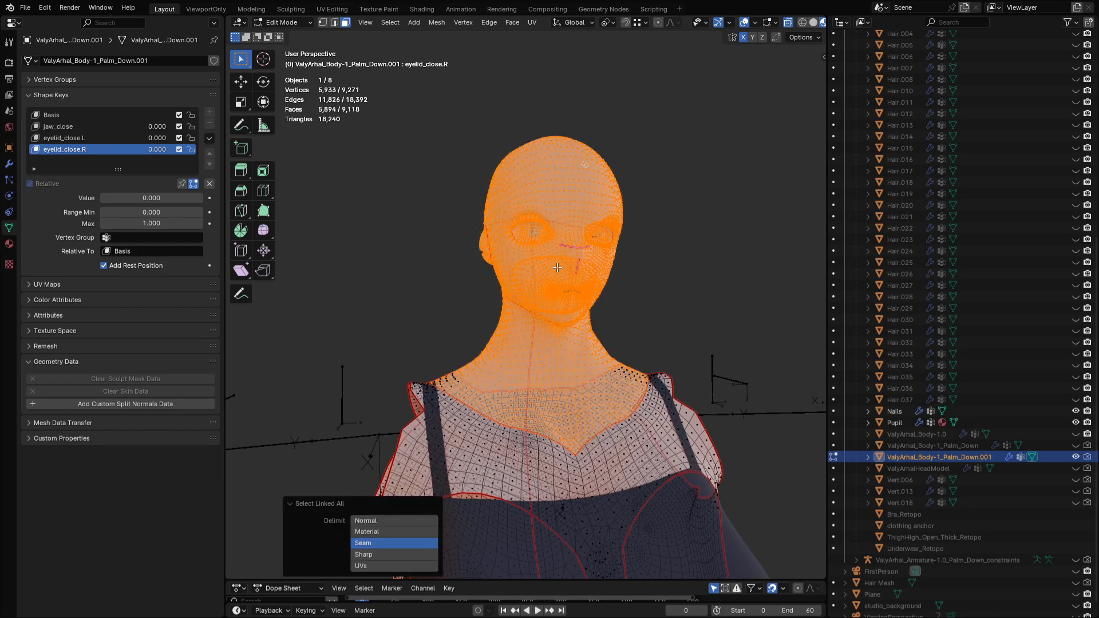
key("ctrl+i")
key("x")
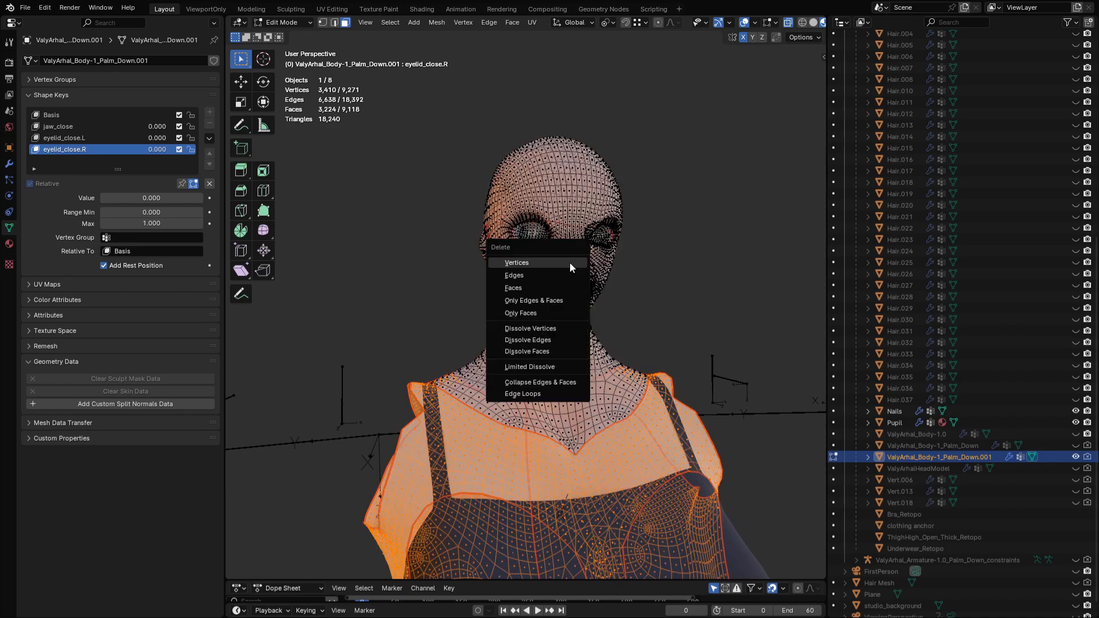
left_click(542, 294)
key("Tab")
middle_click_drag(526, 314, 520, 270)
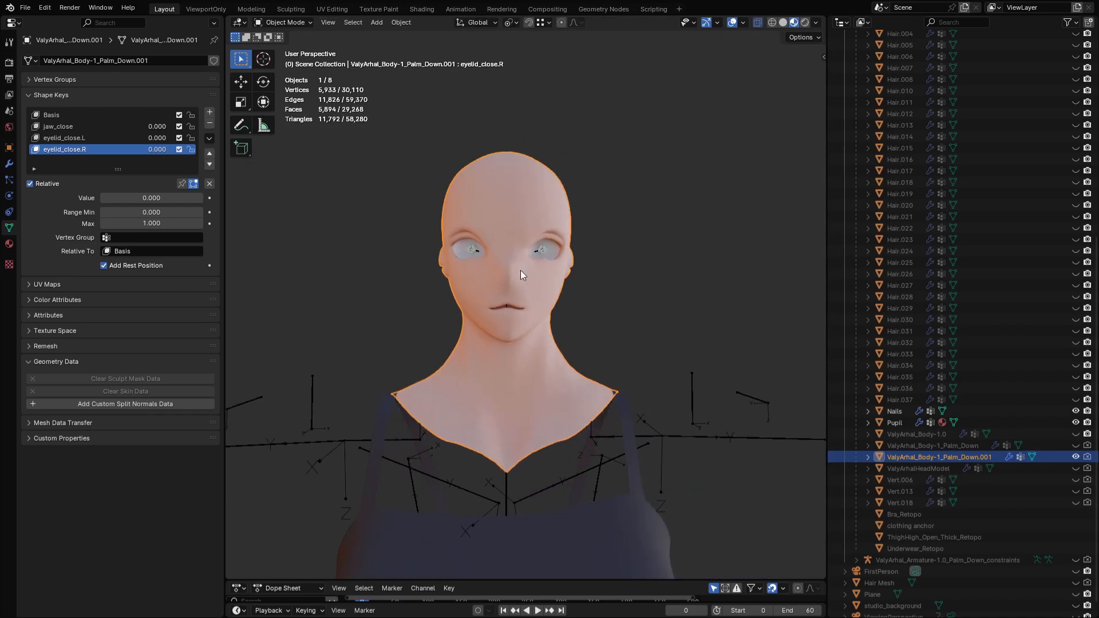
Step: Toggle the visibility of the palm-down body and the trimmed head piece to compare them
left_click(1074, 447)
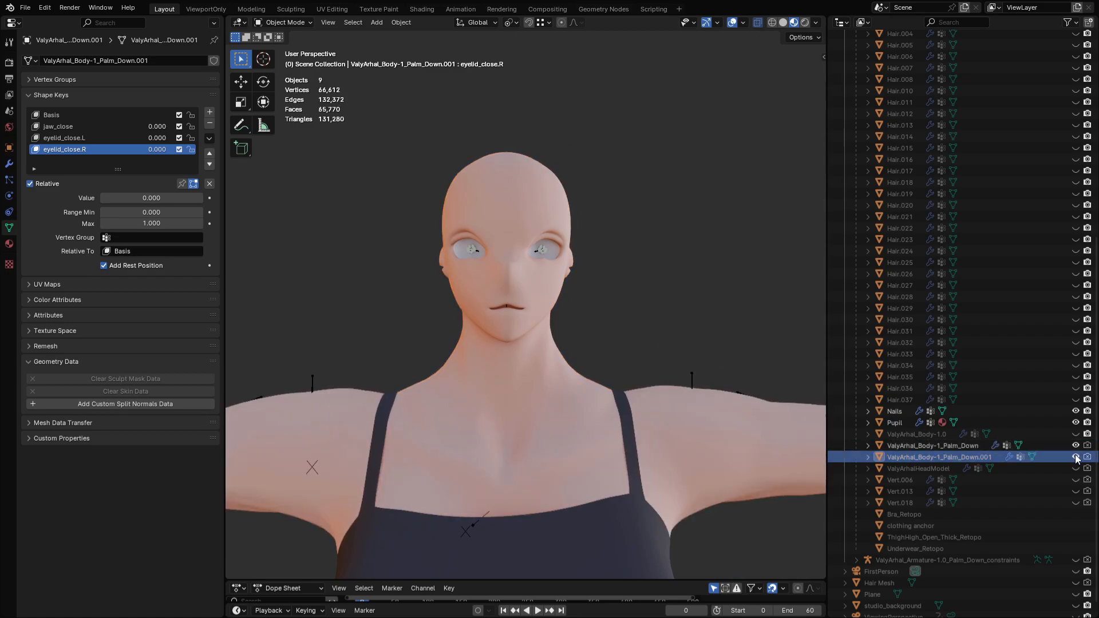
left_click(1070, 448)
left_click(623, 387)
left_click(530, 350)
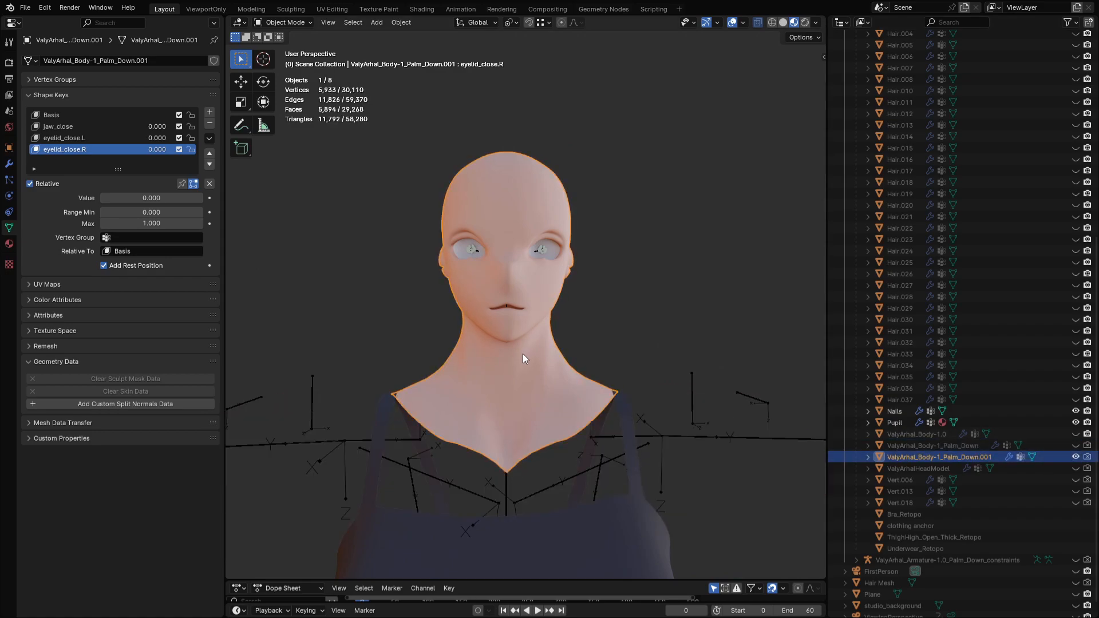
Step: Remove the palm-down body's eyelid_close.R, eyelid_close.L and jaw_close shape keys with the head piece also selected, and undo the last two removals
left_click(1075, 445)
left_click(949, 444, "ctrl")
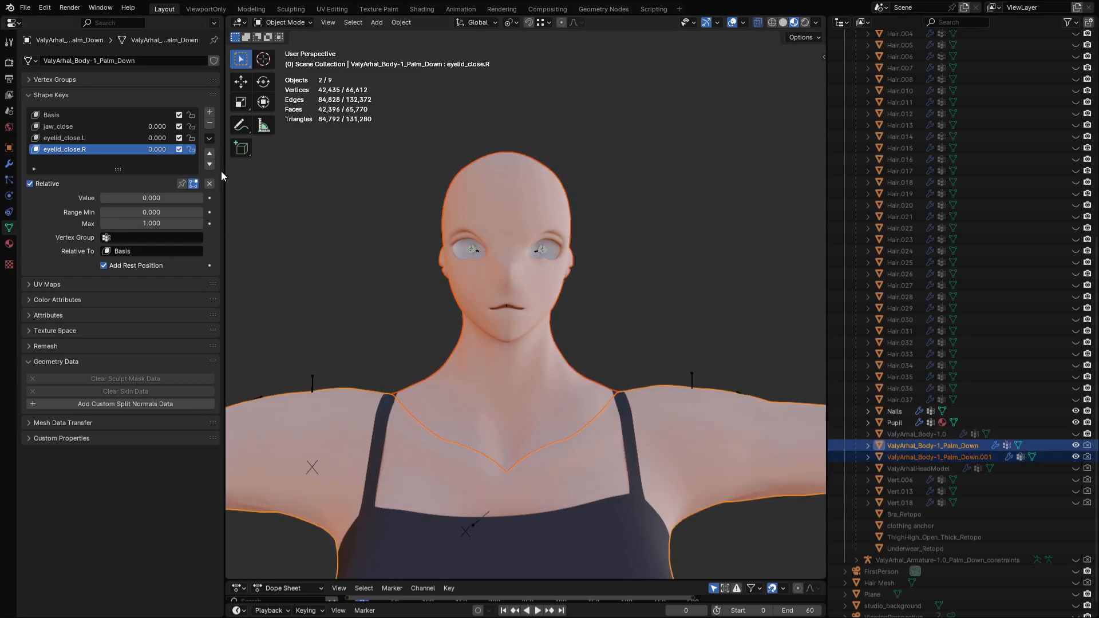
left_click(209, 139)
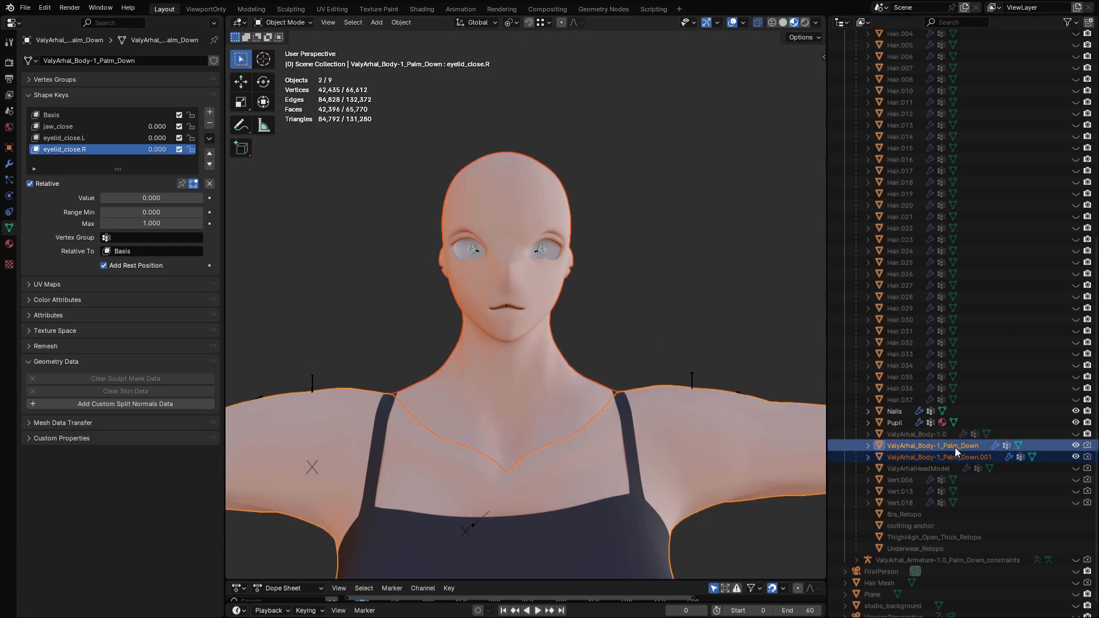
left_click(209, 123)
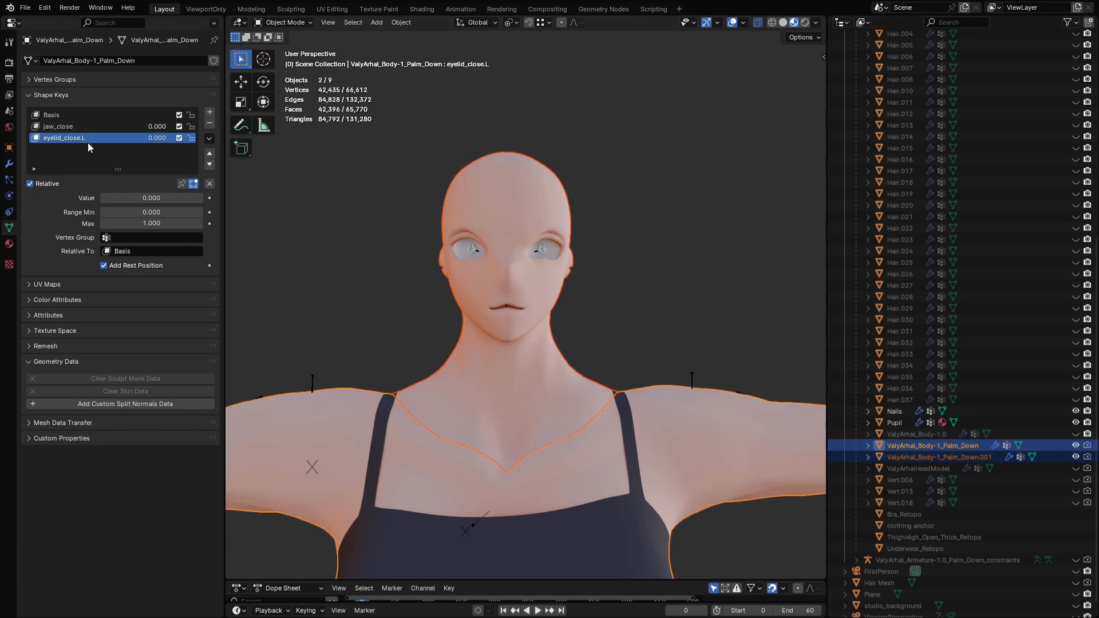
left_click(209, 124)
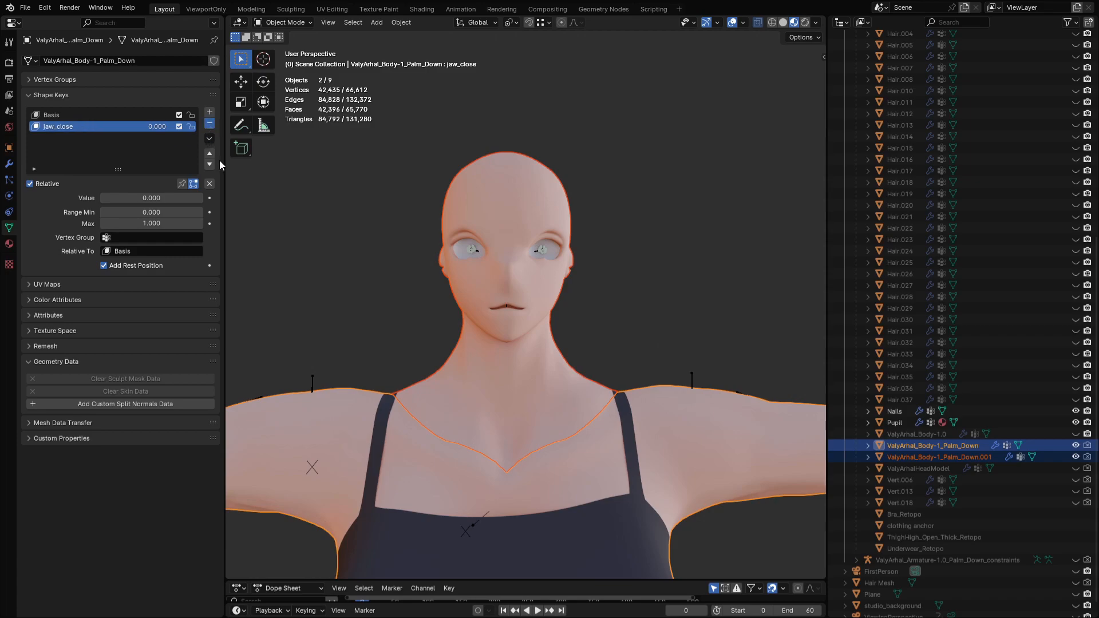
left_click(209, 123)
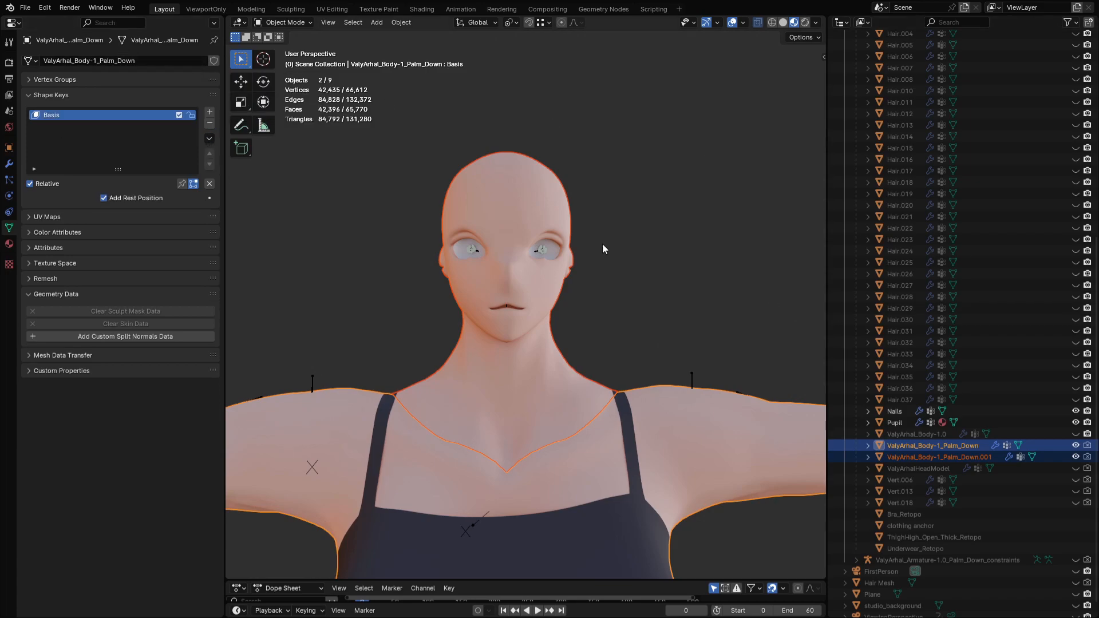
key("ctrl+z")
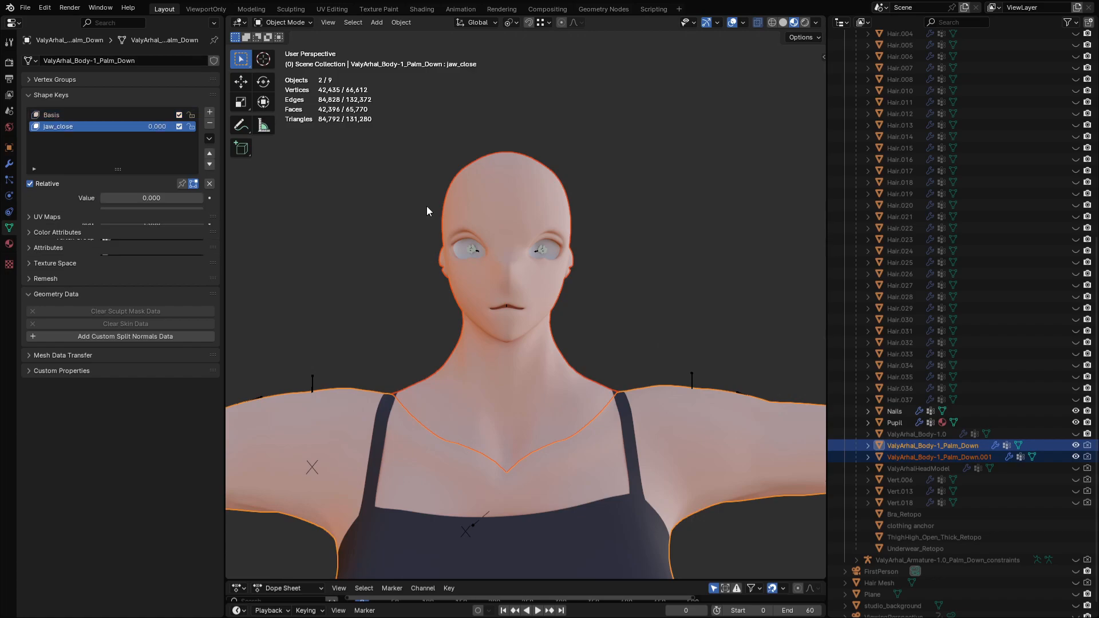
key("ctrl+z")
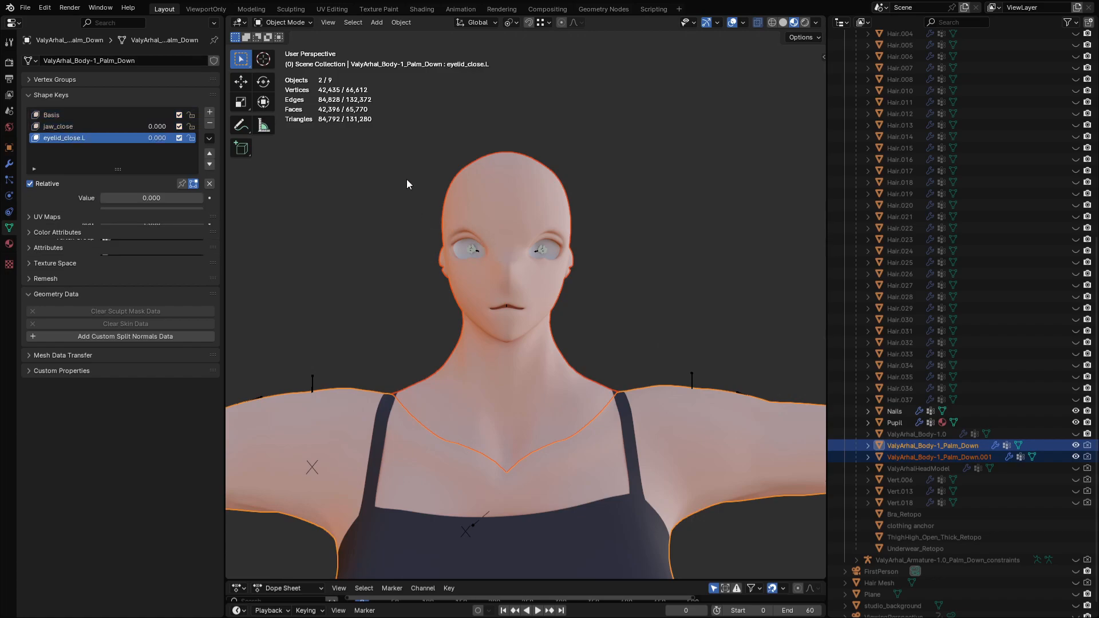
Step: Hide the palm-down body, show ValyArhal_Body-1.0 alongside the head piece, and select ValyArhal_Body-1.0
left_click(530, 236)
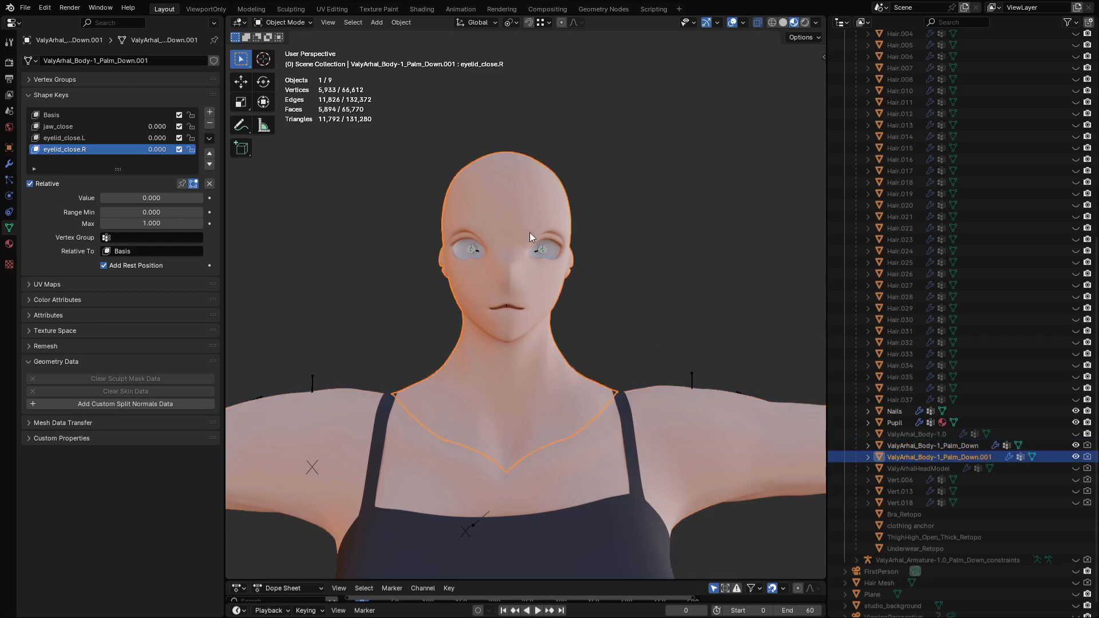
left_click(1075, 445)
left_click(1075, 433)
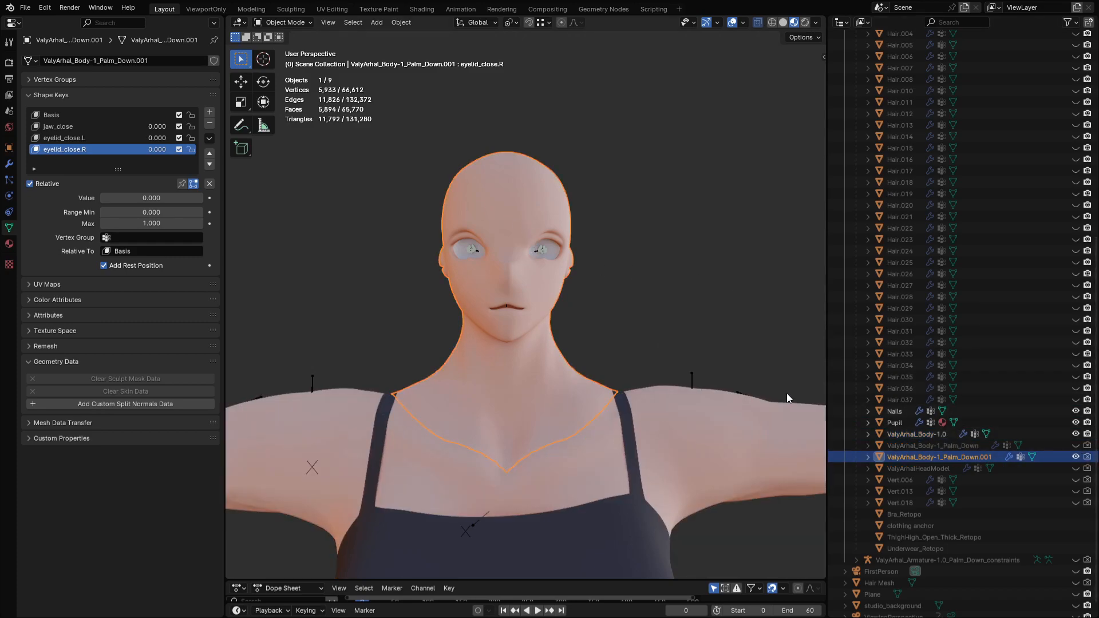
left_click(726, 435)
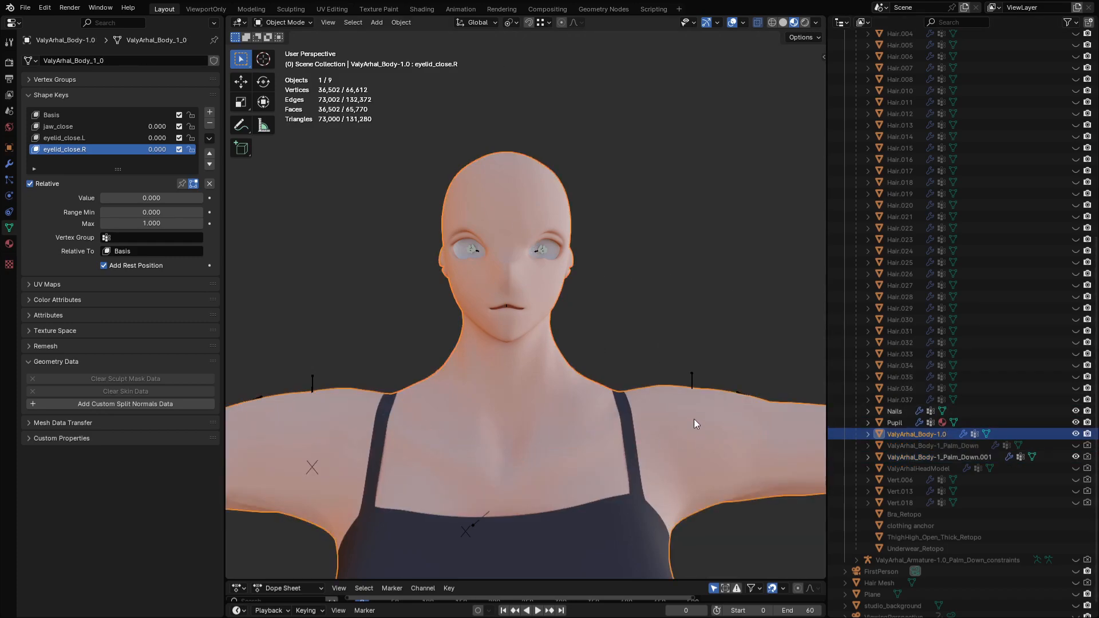
Step: Remove the eyelid_close.R, eyelid_close.L and jaw_close shape keys from ValyArhal_Body-1.0 with the head piece also selected
left_click(959, 452, "ctrl")
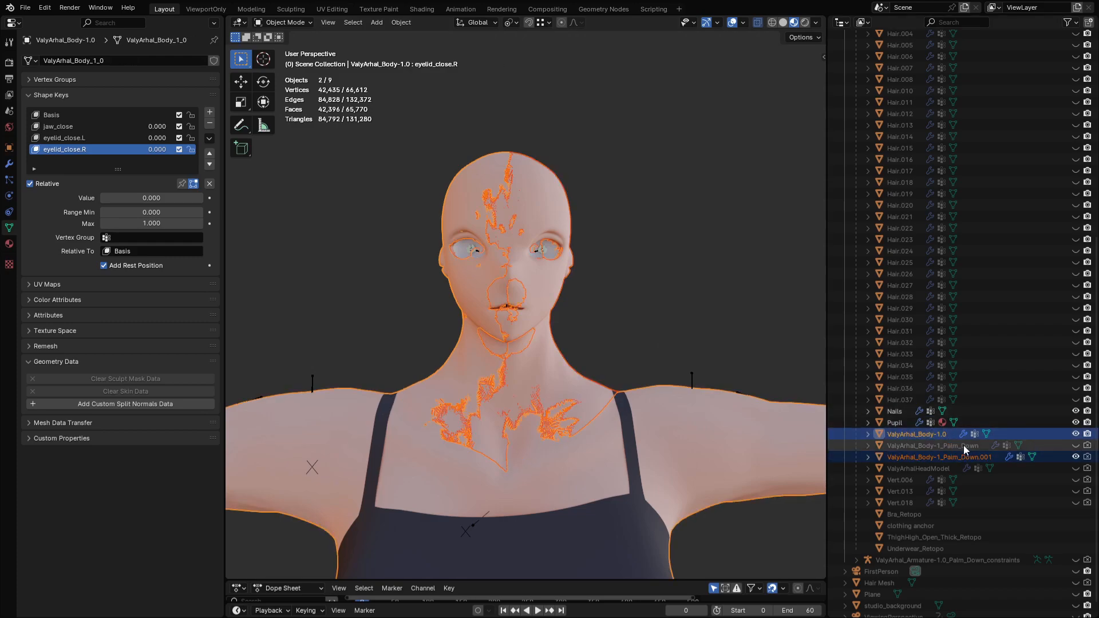
left_click(210, 124)
left_click(210, 124)
left_click(210, 125)
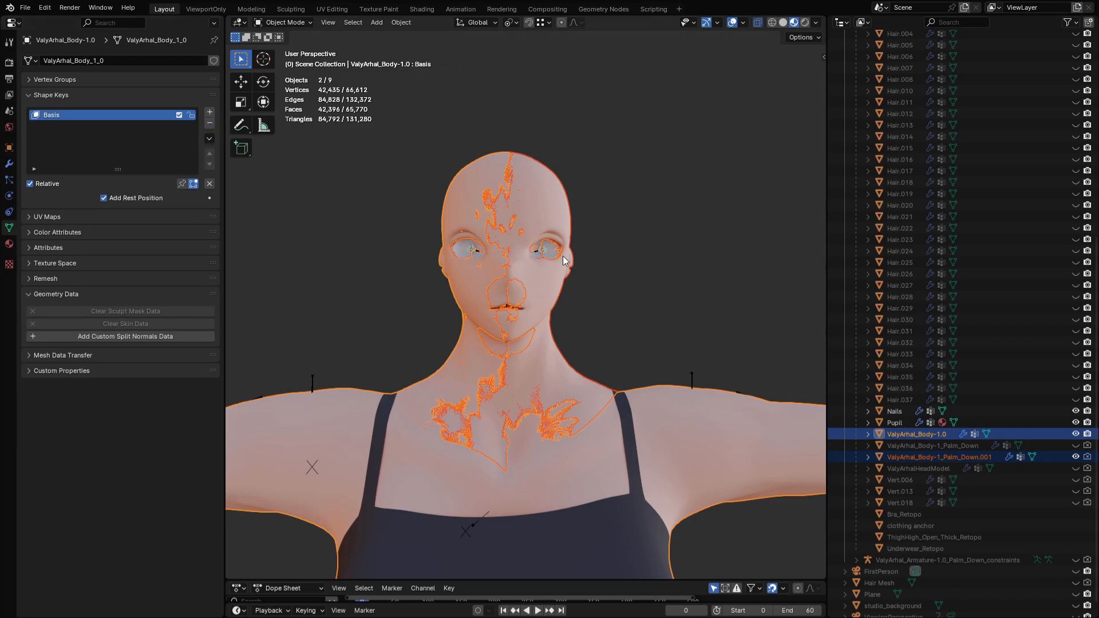
Step: Try the built-in shape key transfer from the head piece to ValyArhal_Body-1.0, and clear the selection of both meshes
left_click(209, 138)
left_click(265, 206)
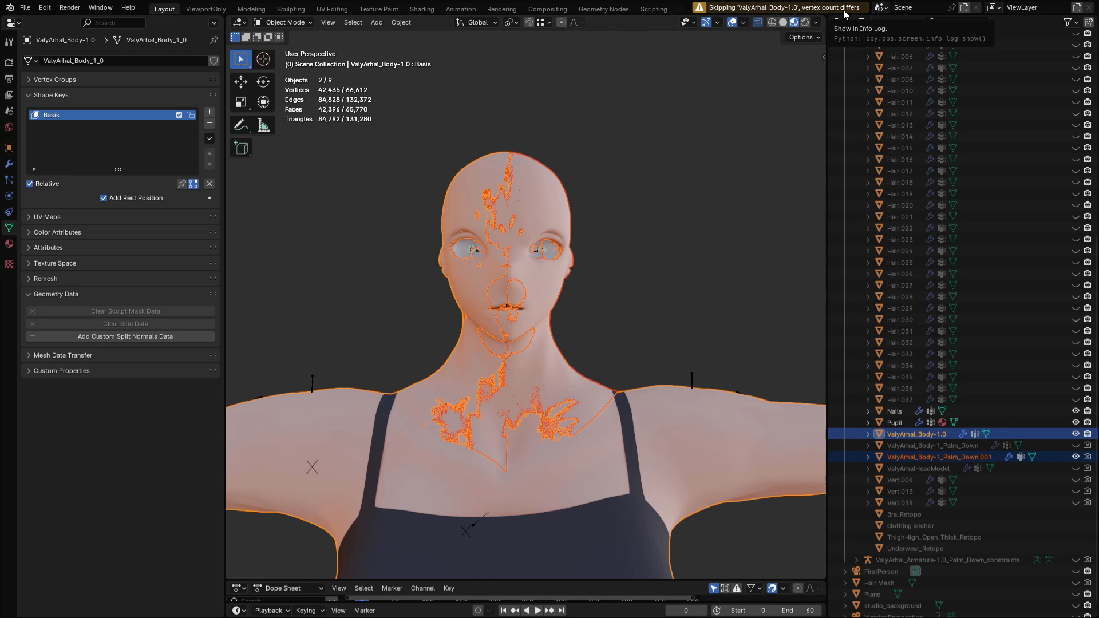
key("alt+a")
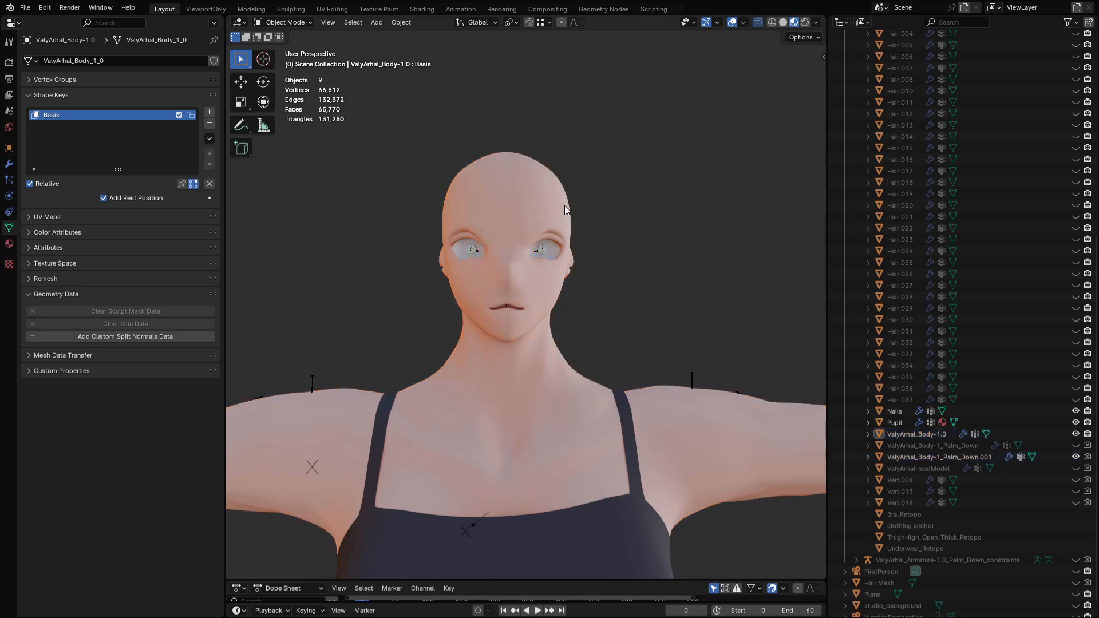
left_click(536, 197)
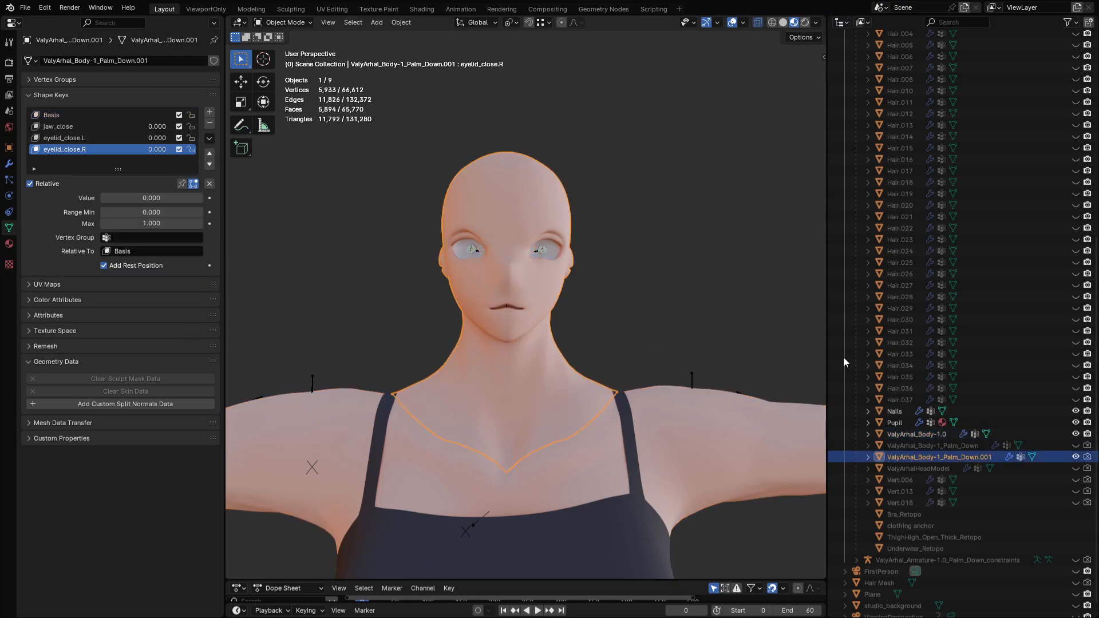
left_click(926, 434, "ctrl")
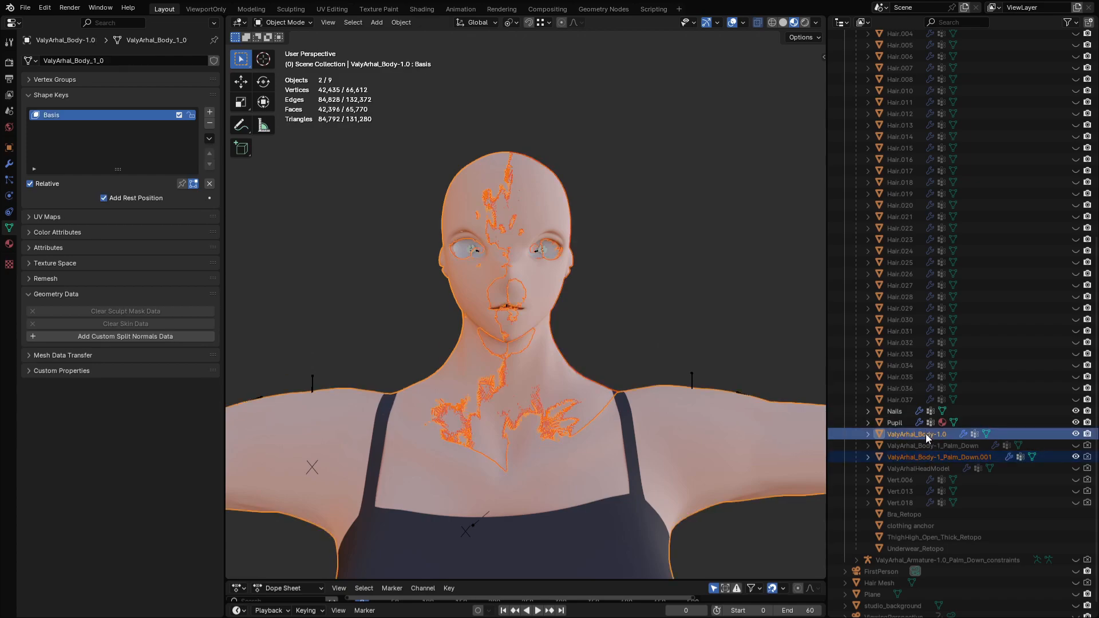
left_click(678, 188)
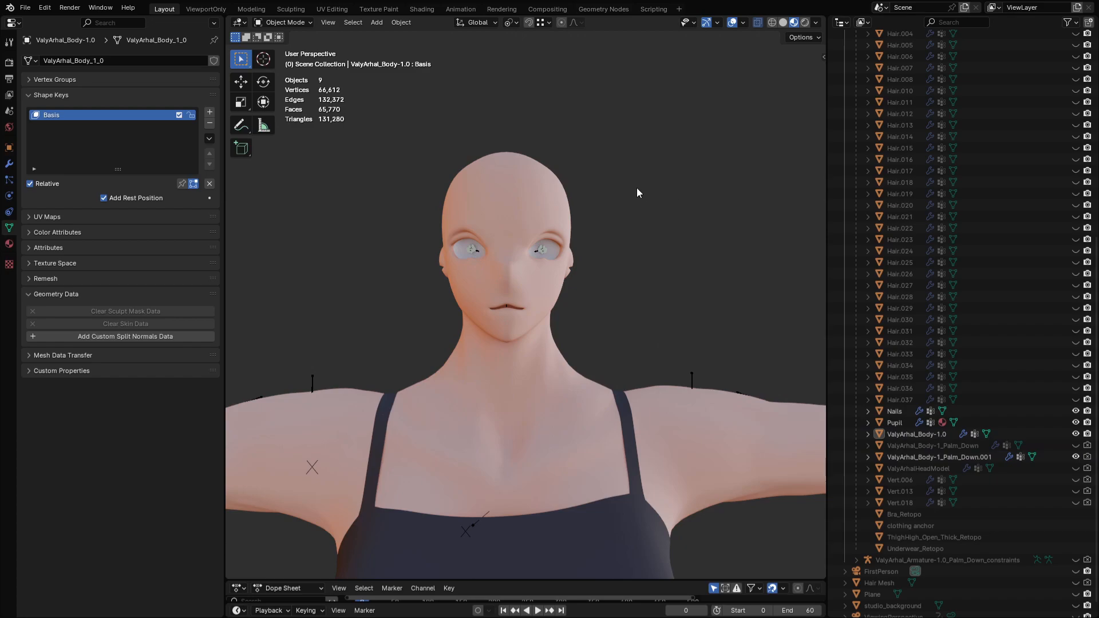
Step: Open the add-on operator for transferring shape keys to a target and clear its preset source and target objects
key("F3")
key("ctrl+alt+a")
left_click(584, 183)
left_click(584, 194)
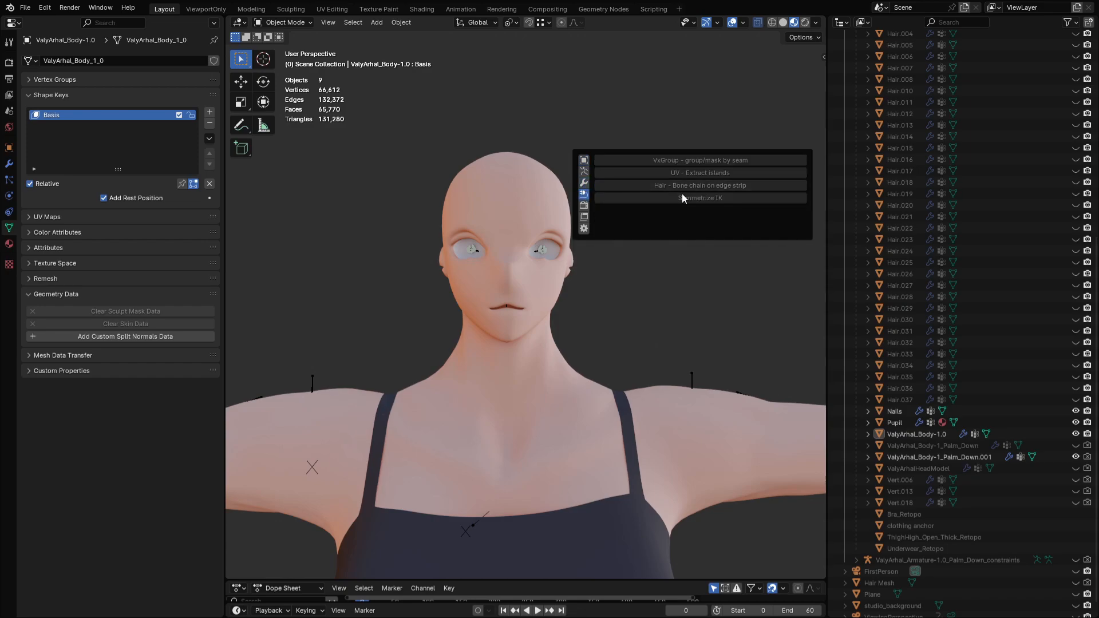
key("F3")
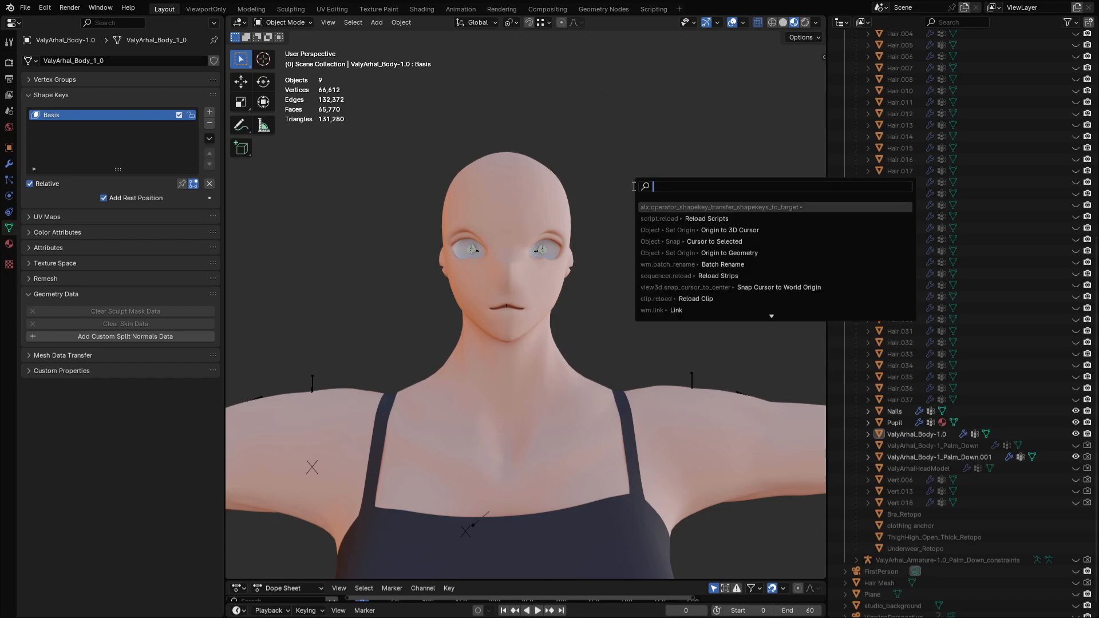
left_click(725, 206)
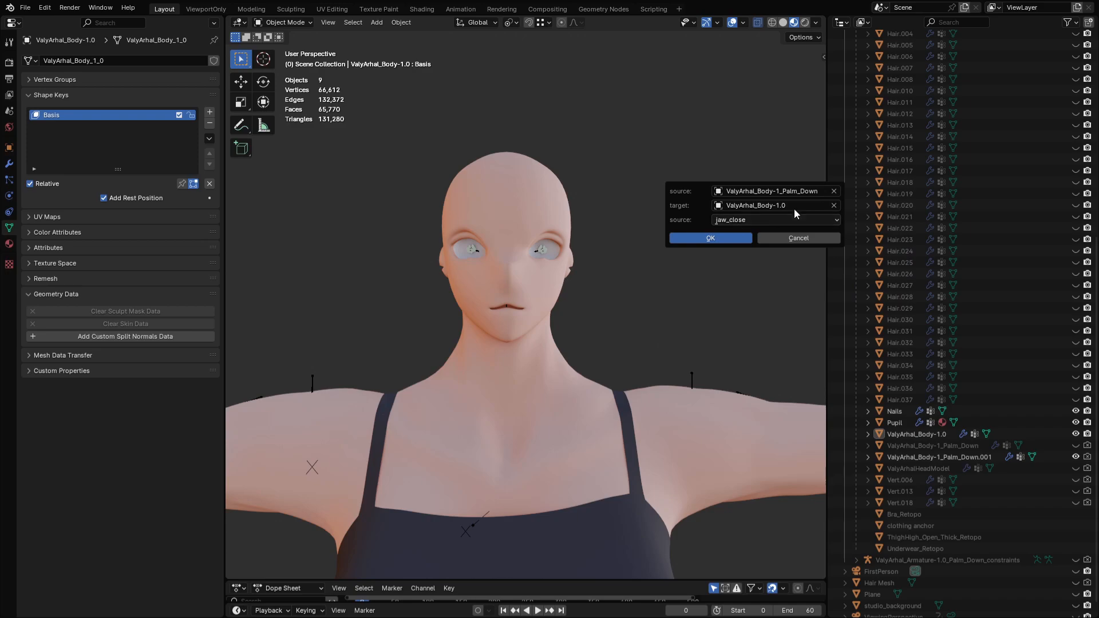
left_click(834, 192)
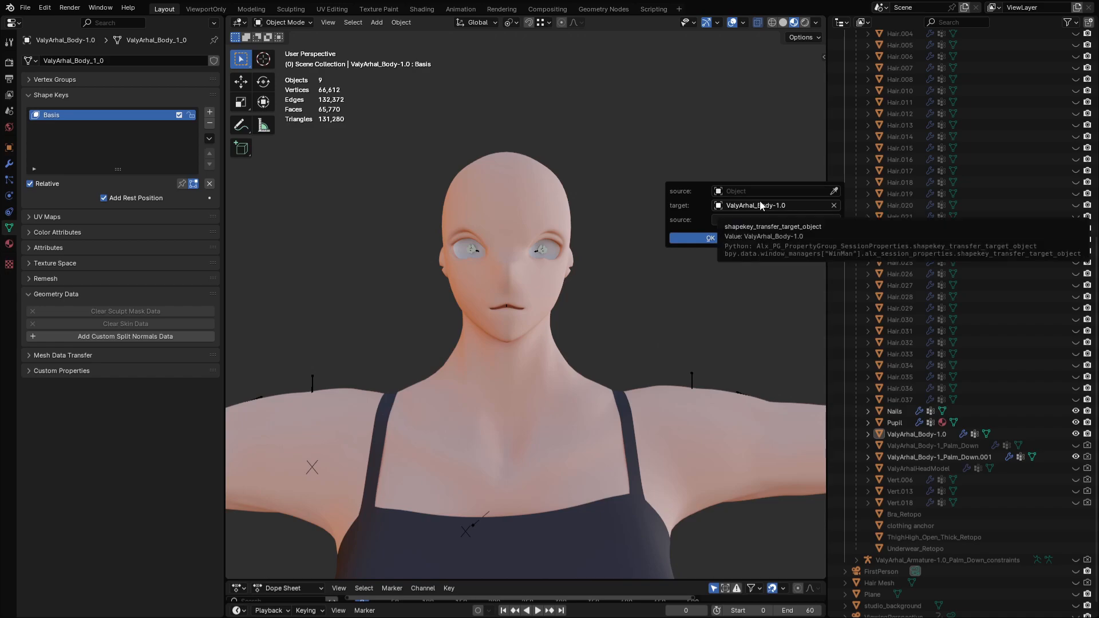
left_click(833, 205)
left_click(727, 220)
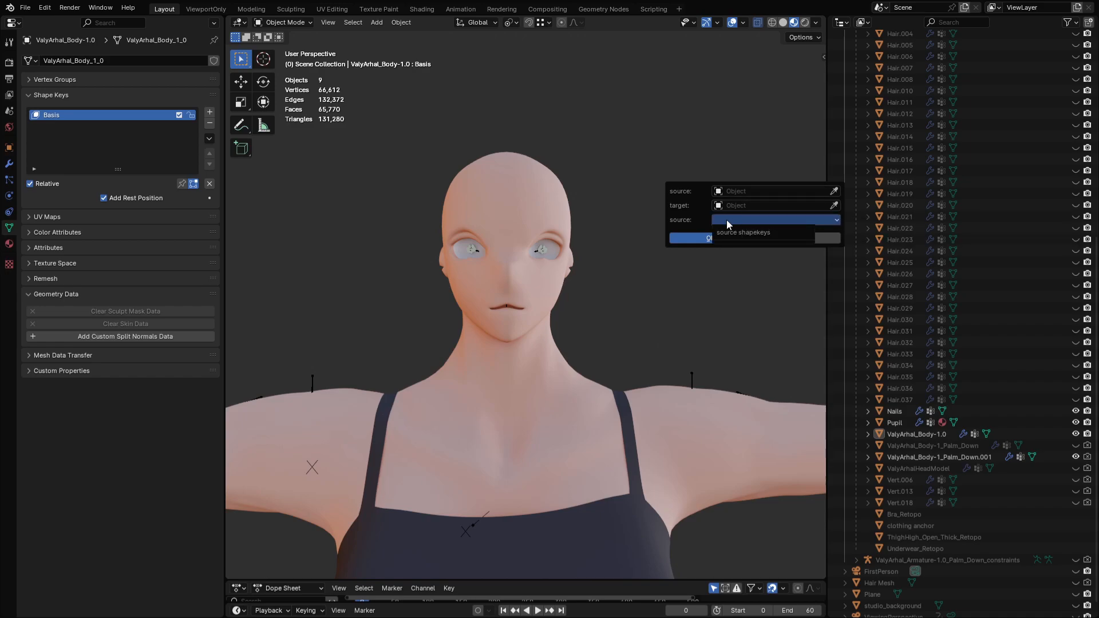
left_click(728, 220)
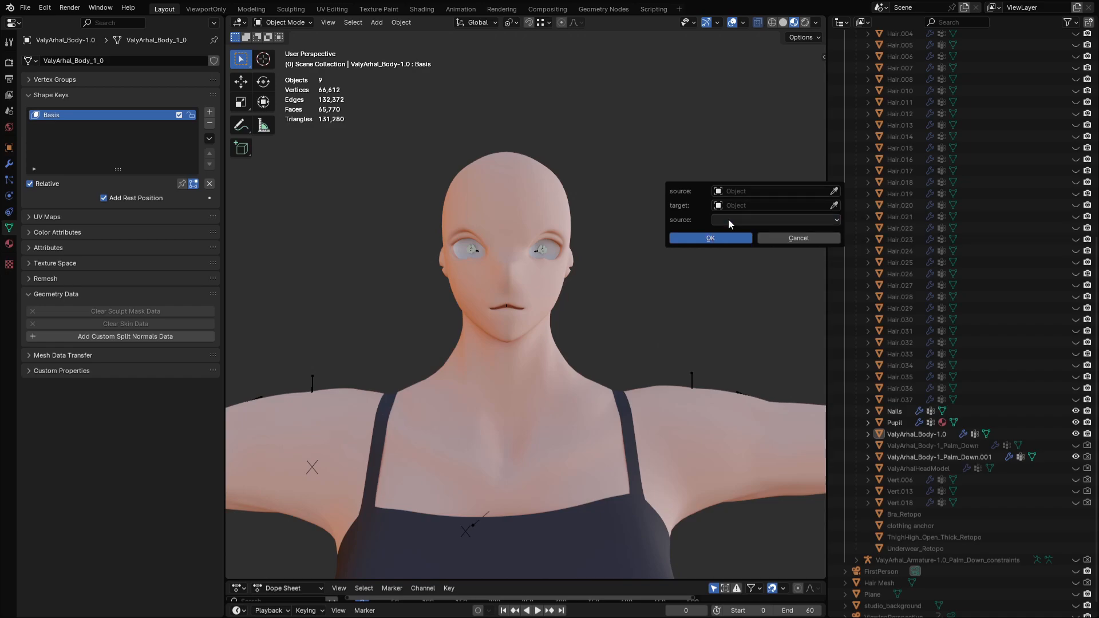
Step: Transfer the jaw_close shape key from ValyArhal_Body-1_Palm_Down.001 as source to ValyArhal_Body-1.0 as target
left_click(834, 191)
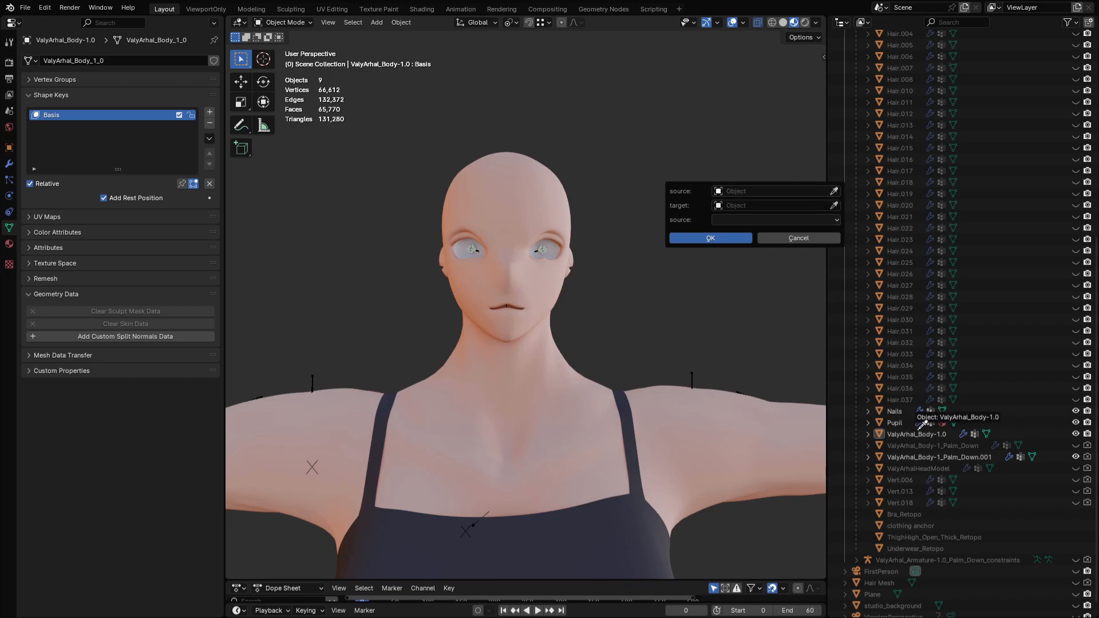
left_click(943, 457)
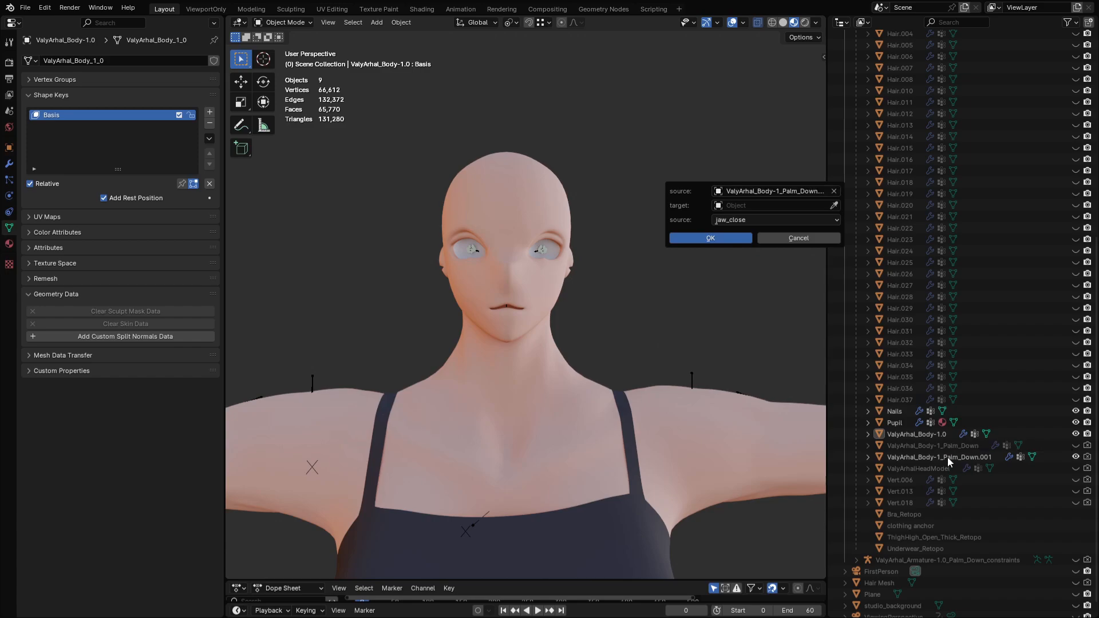
left_click(833, 205)
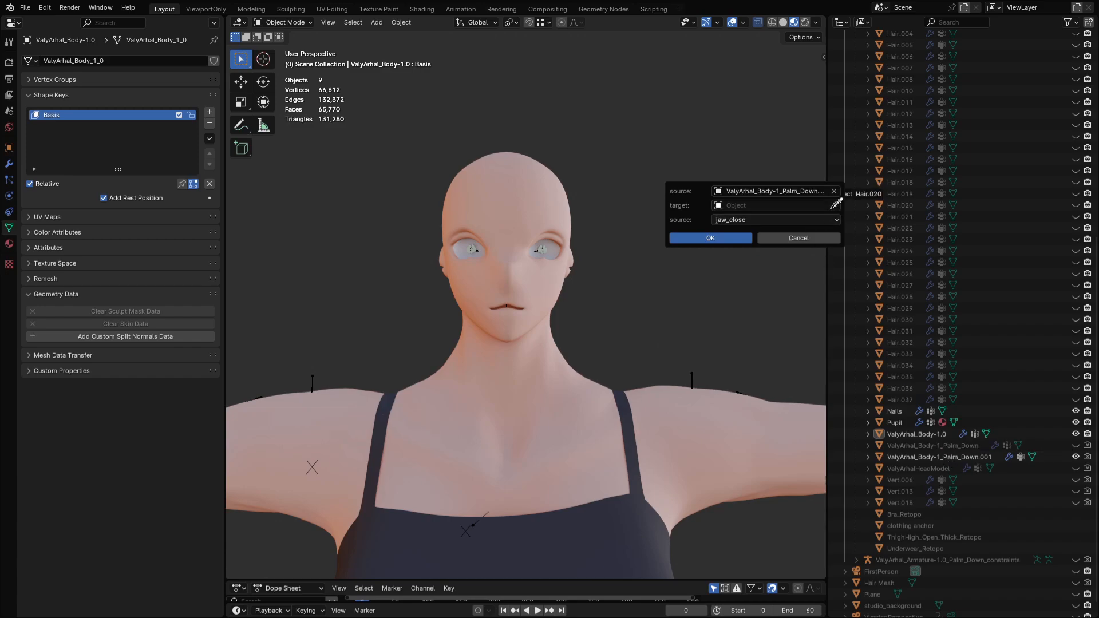
left_click(917, 435)
left_click(774, 219)
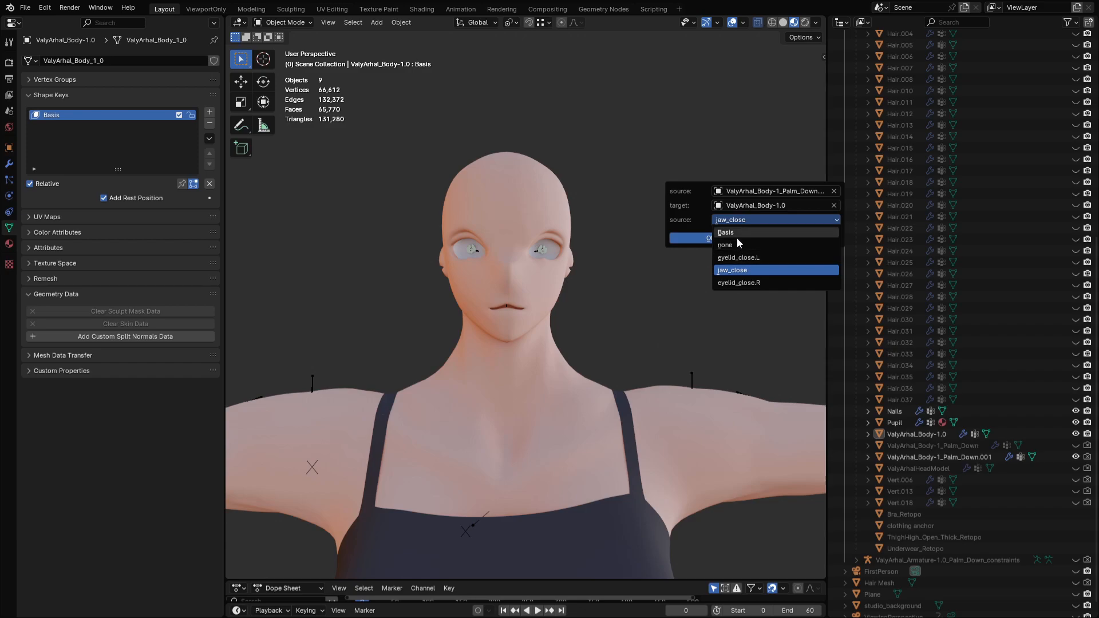
left_click(745, 269)
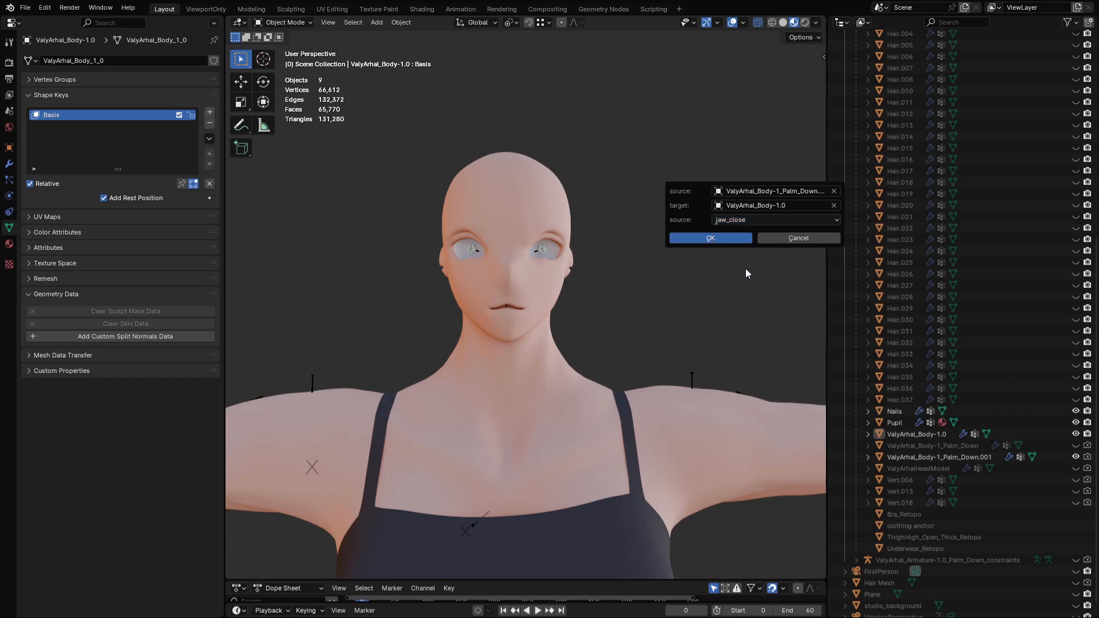
left_click(726, 237)
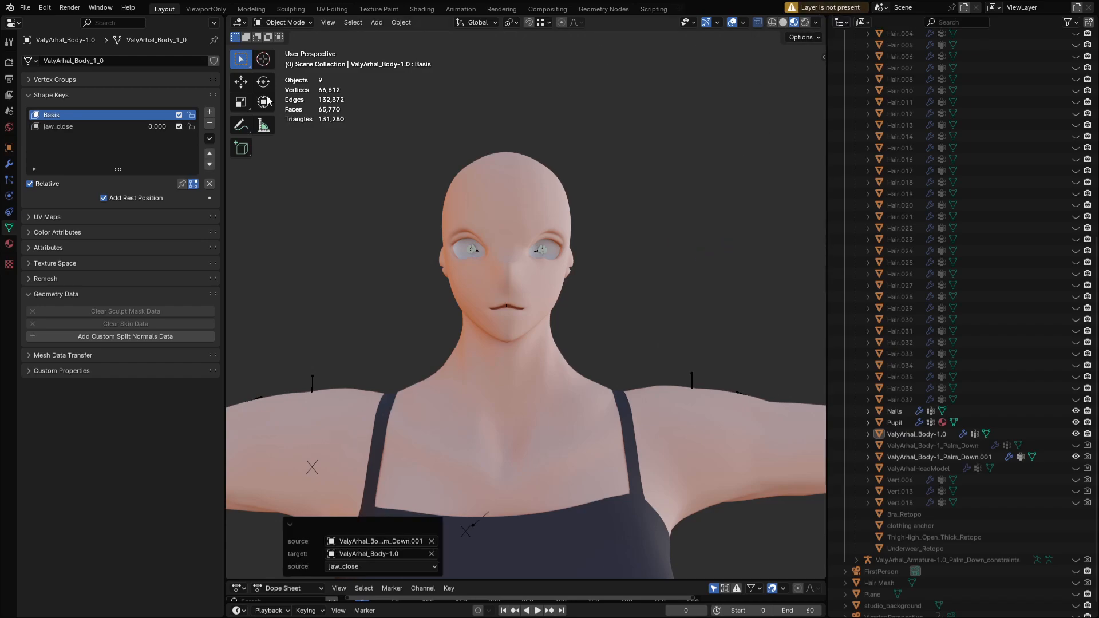
Step: Run the jaw_close transfer from the head piece again with ValyArhal_Body-1.0 selected and its jaw_close key active
left_click(63, 126)
left_click_drag(153, 127, 130, 127)
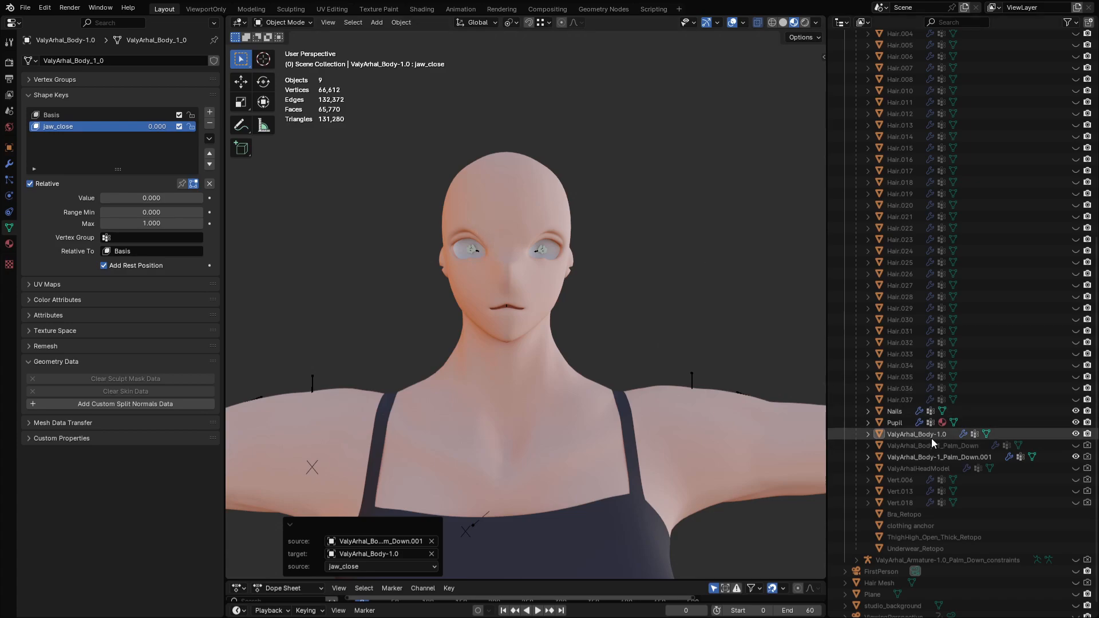
left_click(916, 434)
key("F3")
left_click(588, 238)
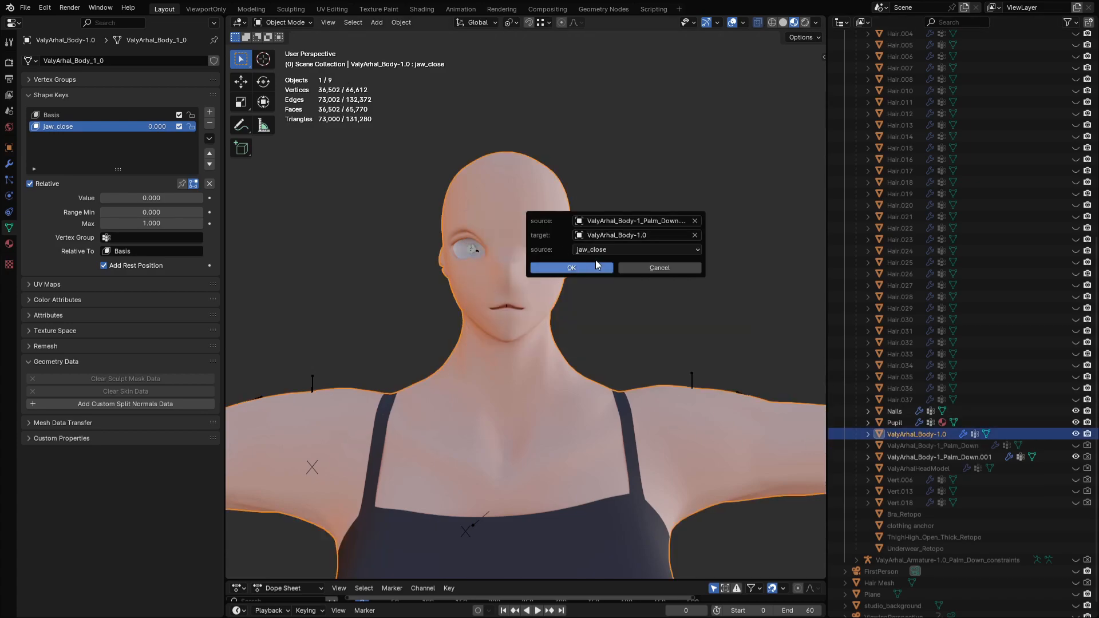
left_click(589, 265)
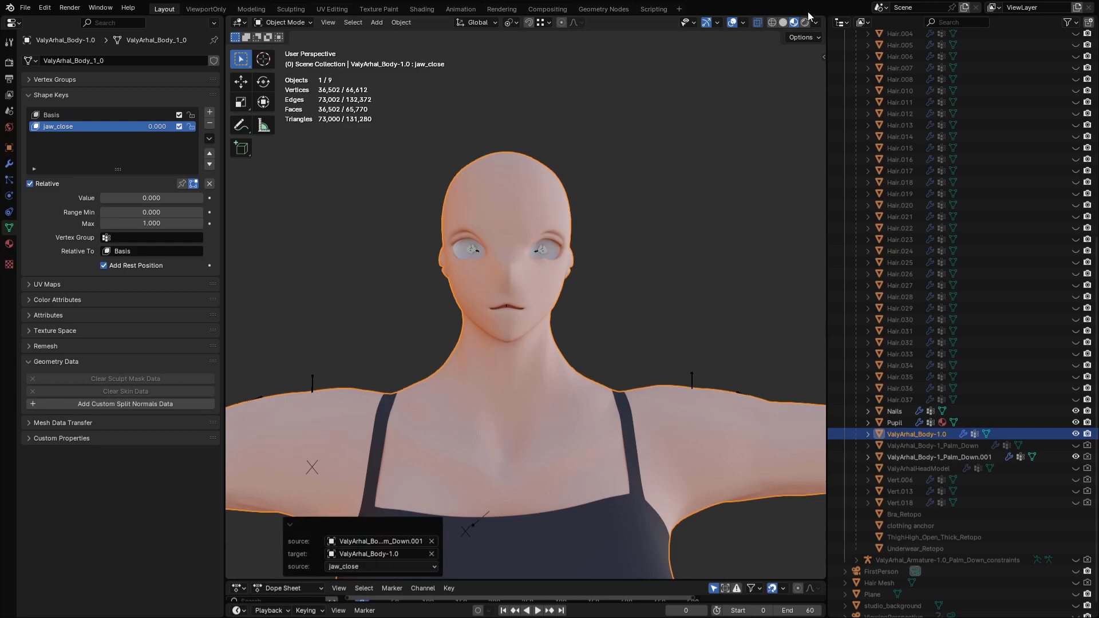
mouse_move(151, 197)
left_mouse_down()
mouse_move(188, 197)
mouse_move(143, 198)
left_mouse_up()
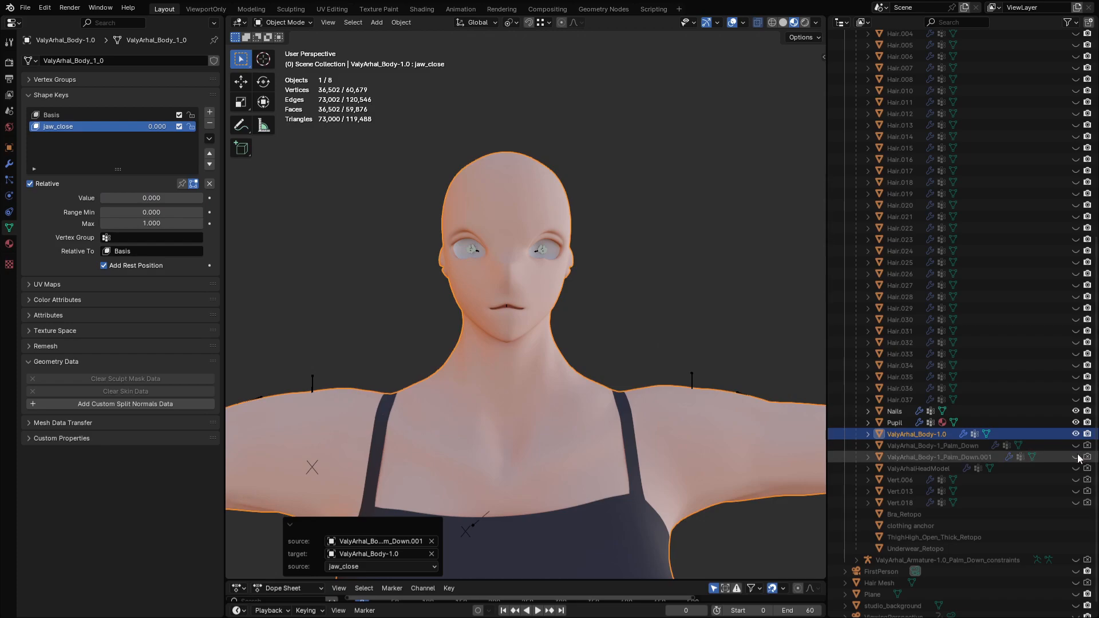
Step: Select the head piece ValyArhal_Body-1_Palm_Down.001, cancel a trial move of it, and hide it to inspect the body underneath
left_click(967, 456)
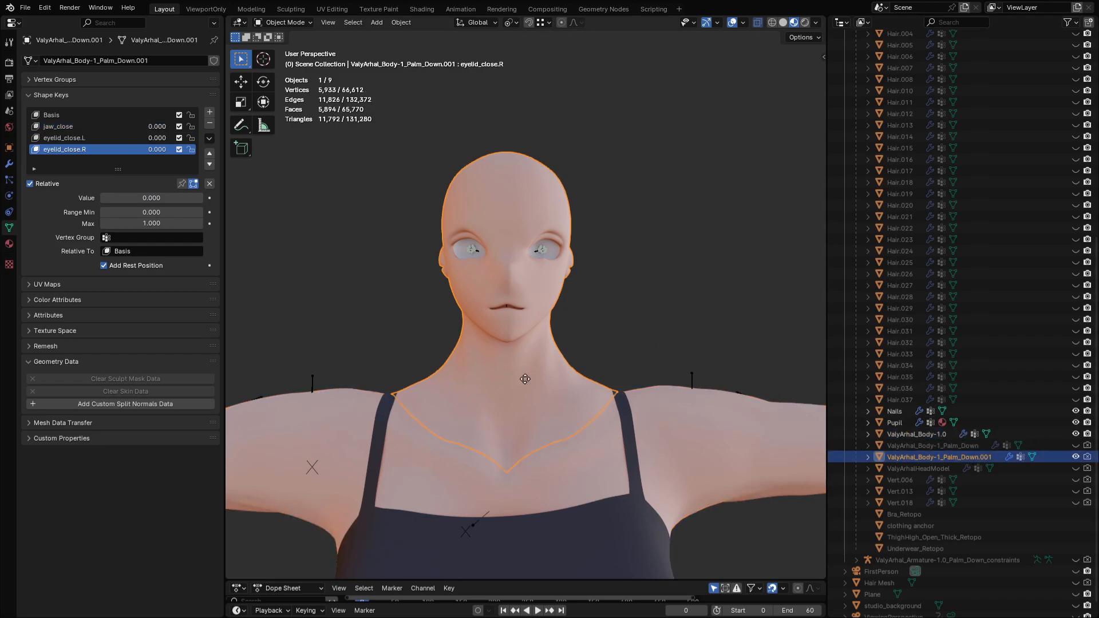
key("g")
key("Escape")
left_click(1075, 456)
scroll(411, 396, "down", 3)
middle_click_drag(415, 334, 696, 304, "shift")
middle_click_drag(445, 365, 529, 339)
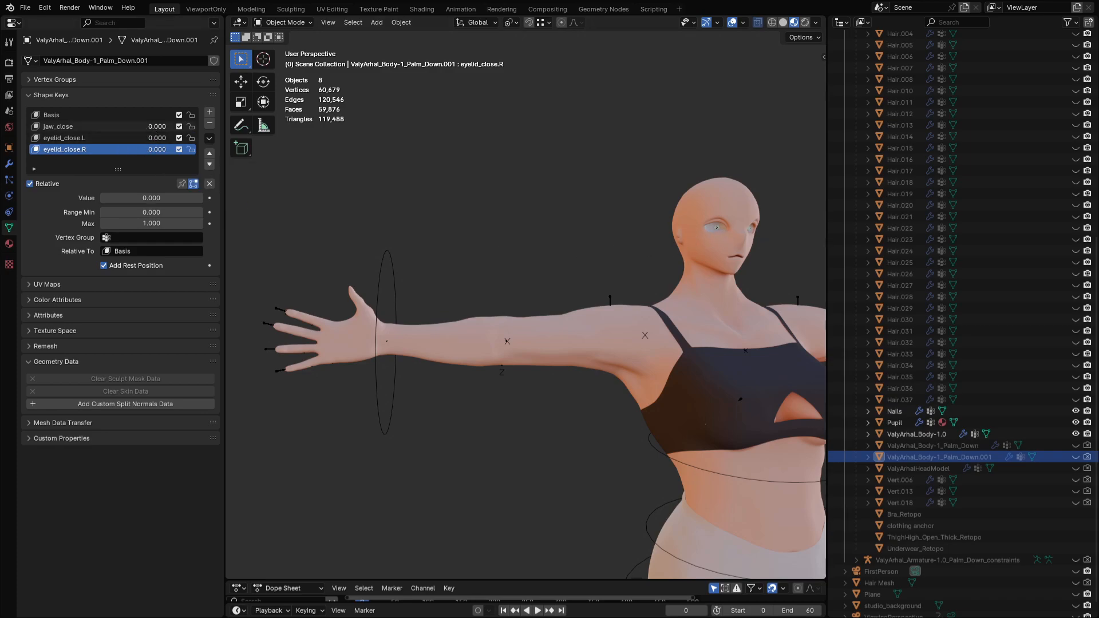
Step: Select ValyArhal_Body-1.0 and set its jaw_close shape key value to 1.000
left_click_drag(158, 126, 252, 125)
middle_click_drag(643, 231, 593, 269)
left_click(925, 434)
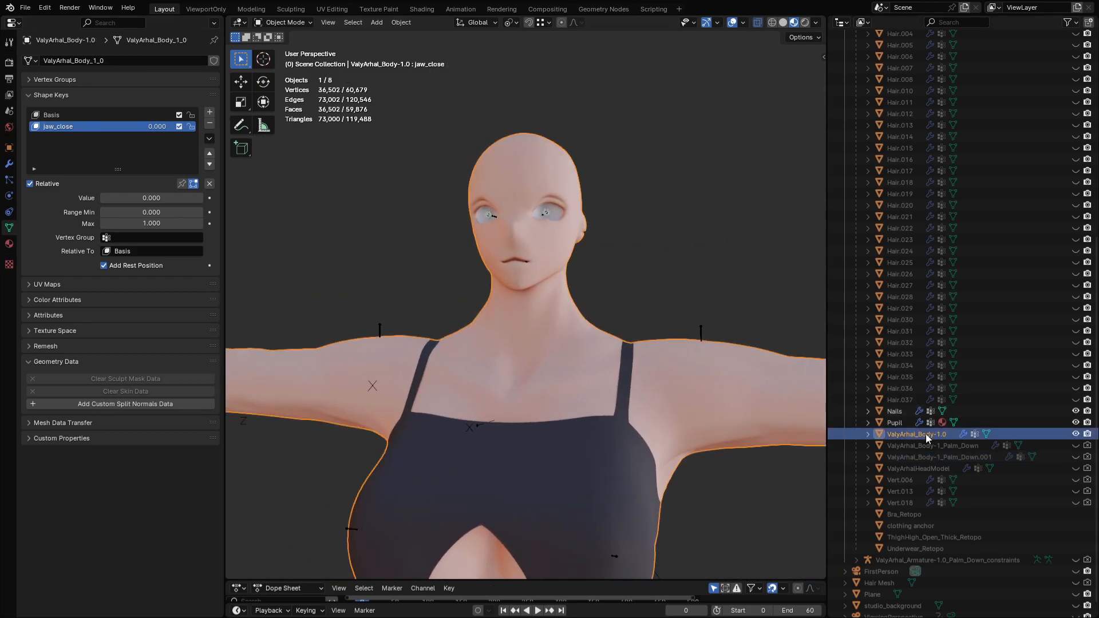
left_click(965, 453)
left_click(938, 435)
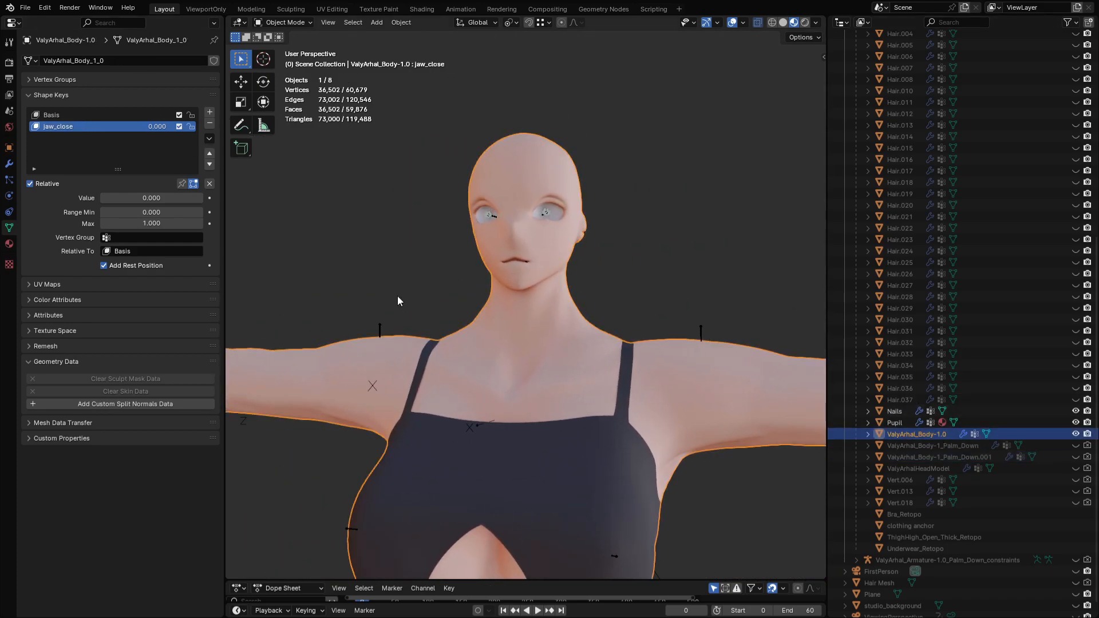
scroll(539, 227, "up", 3)
left_click_drag(150, 126, 204, 127)
Step: Examine ValyArhal_Body-1.0 as a whole and its mouth up close with jaw_close at full strength
scroll(388, 256, "down", 6)
middle_click_drag(477, 320, 607, 309, "shift")
middle_click_drag(606, 309, 503, 187, "shift")
middle_click_drag(531, 395, 485, 174, "shift")
middle_click_drag(487, 280, 514, 412, "shift")
middle_click_drag(509, 69, 520, 313, "shift")
middle_click_drag(544, 277, 513, 318, "shift")
scroll(524, 246, "up", 4)
scroll(525, 251, "up", 1)
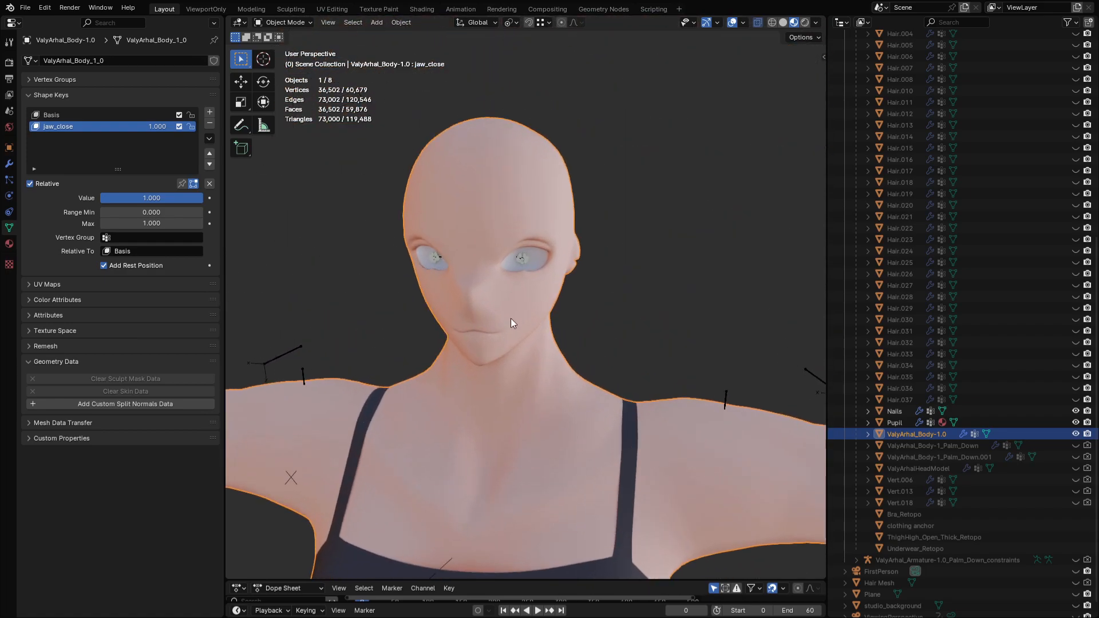
Step: Show ValyArhal_Body-1_Palm_Down alongside ValyArhal_Body-1.0 and compare the hand poses of the two bodies
left_click(987, 445)
left_click(1075, 446)
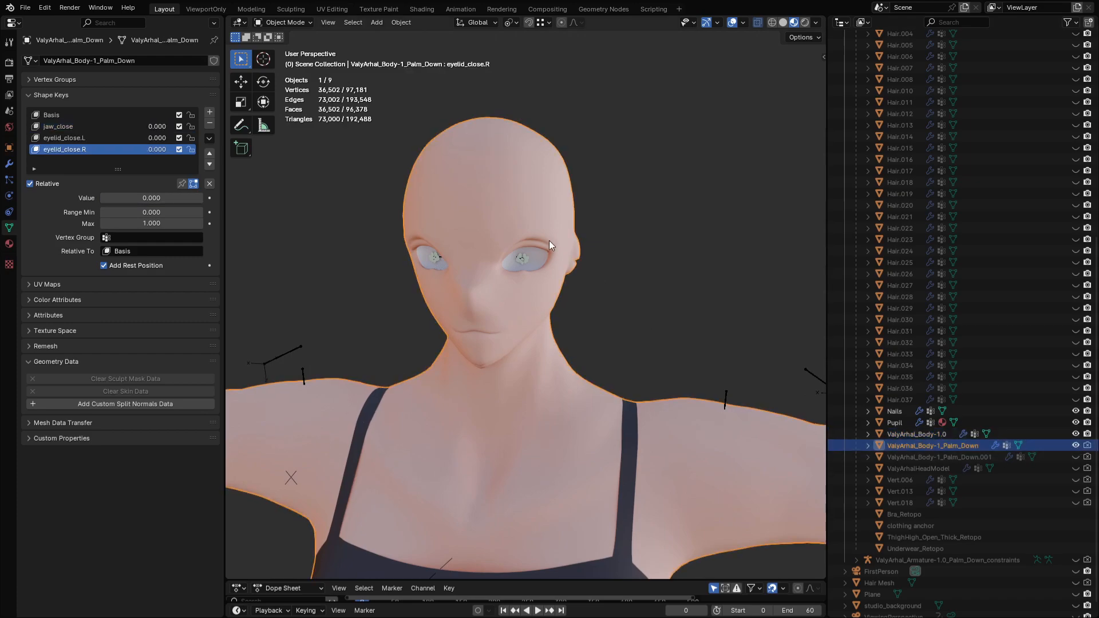
left_click(931, 435)
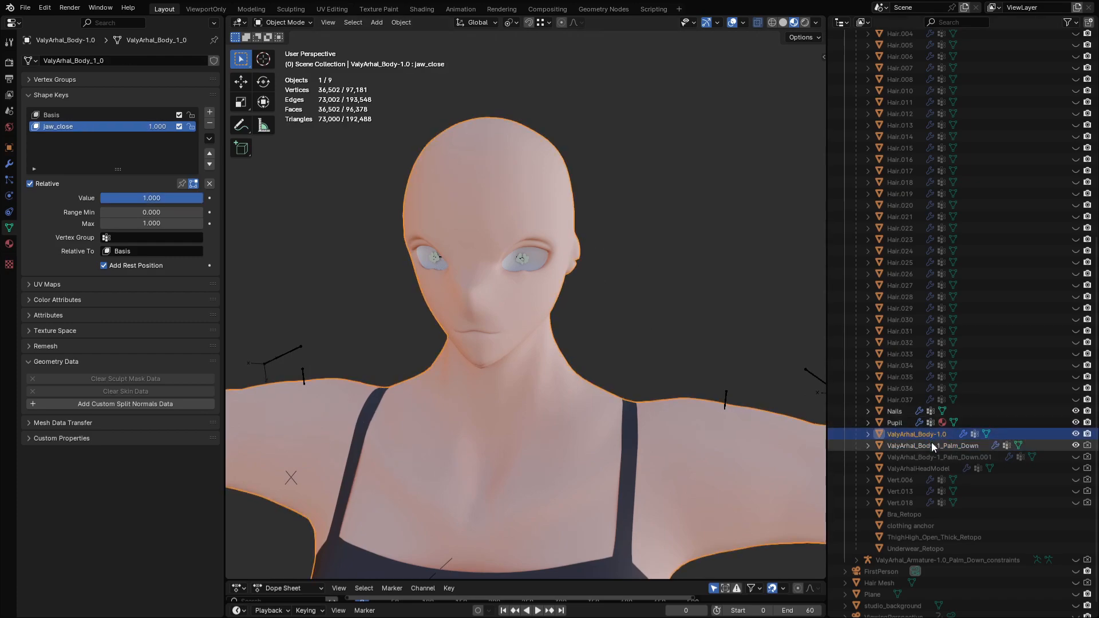
left_click(928, 446)
middle_click_drag(547, 377, 462, 280)
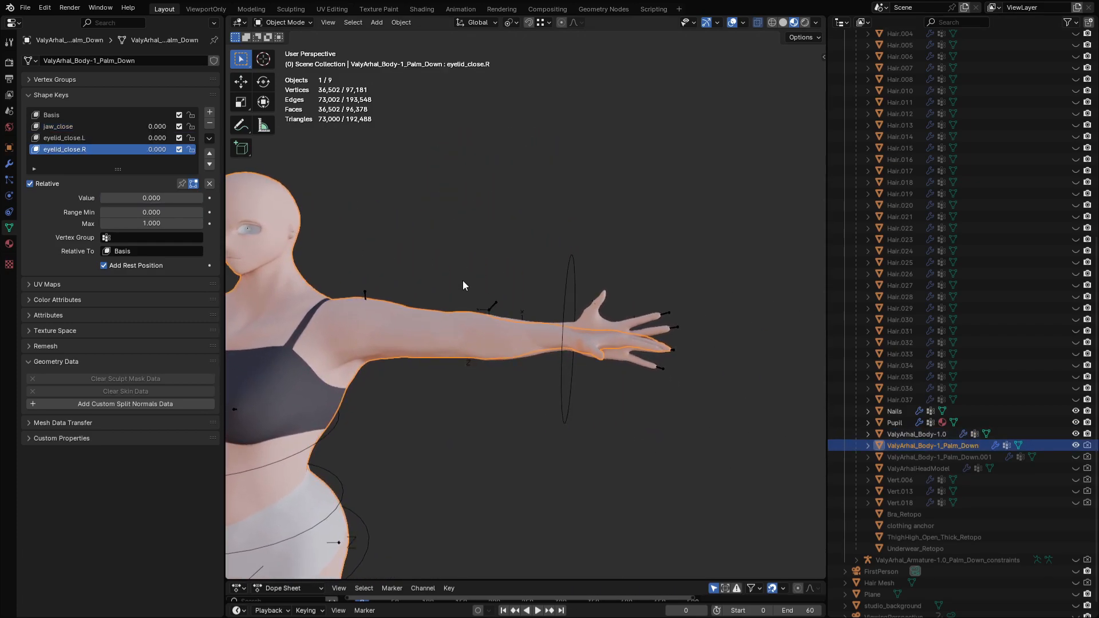
scroll(516, 309, "up", 2)
middle_click_drag(664, 400, 578, 335, "shift")
middle_click_drag(578, 334, 554, 344)
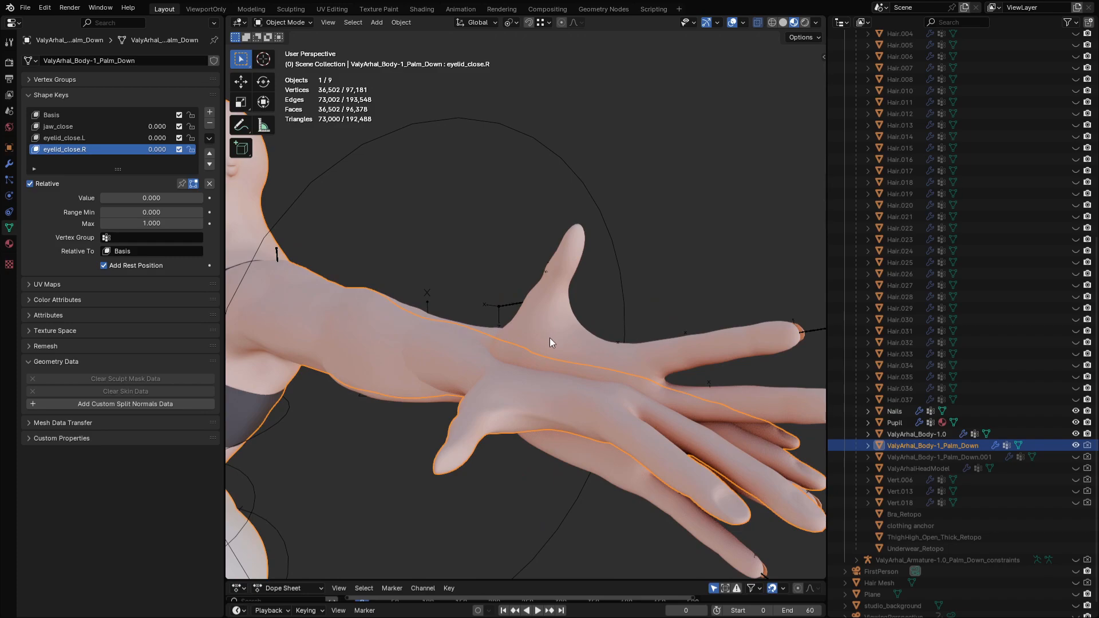
Step: Select ValyArhal_Body-1.0, check its Armature modifier against the palm-down body, and go back to its shape keys
left_click(550, 338)
left_click(9, 164)
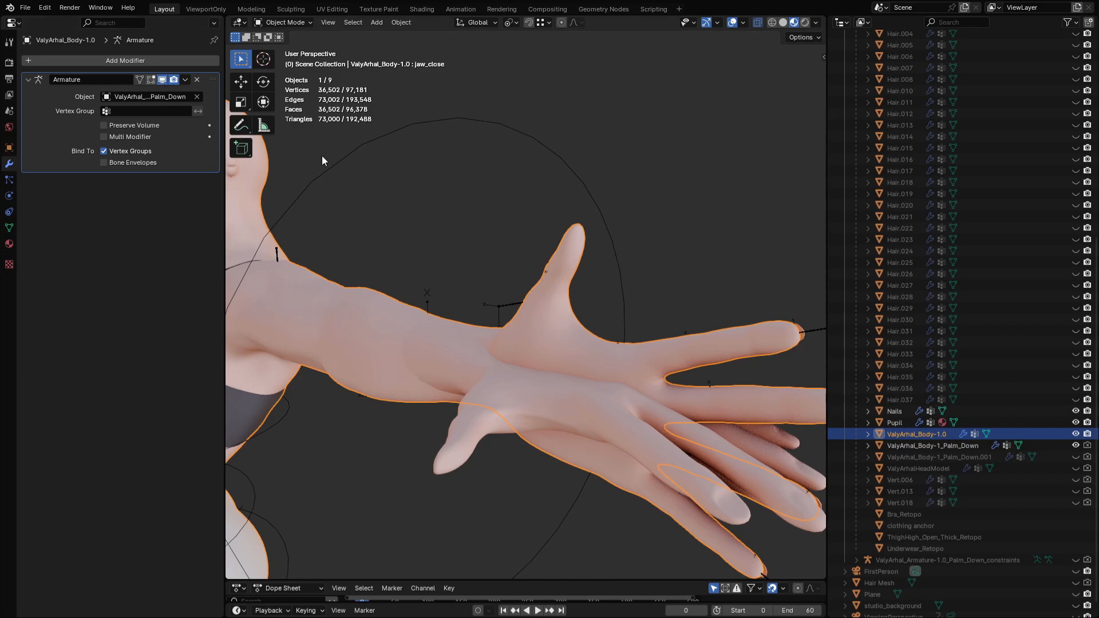
left_click(530, 398)
left_click(558, 332)
scroll(461, 353, "down", 5)
middle_click_drag(390, 231, 592, 292, "shift")
scroll(595, 280, "up", 3)
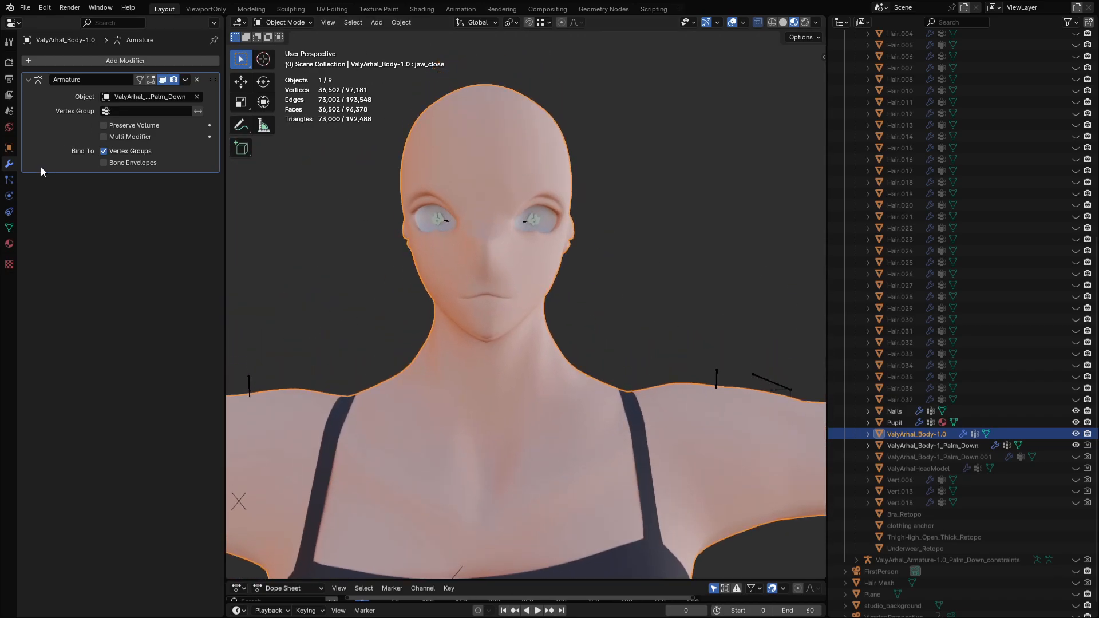
left_click(10, 227)
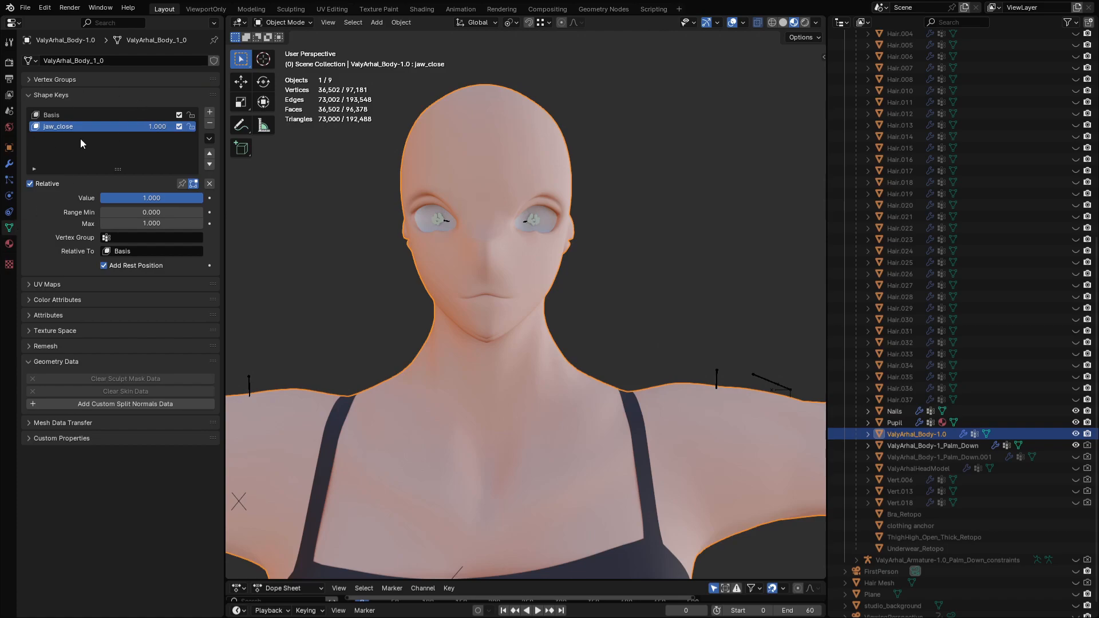
Step: Delete ValyArhal_Body-1.0's jaw_close shape key and transfer it again with ValyArhal_Body-1_Palm_Down as the source
left_click(209, 123)
scroll(614, 202, "down", 4)
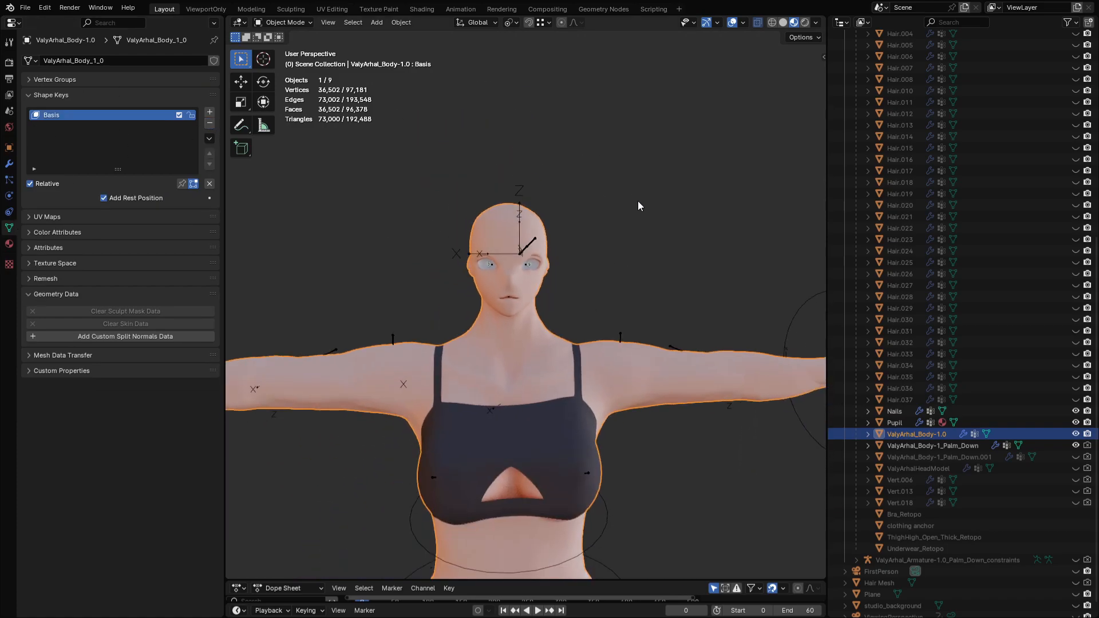
key("F3")
left_click(680, 231)
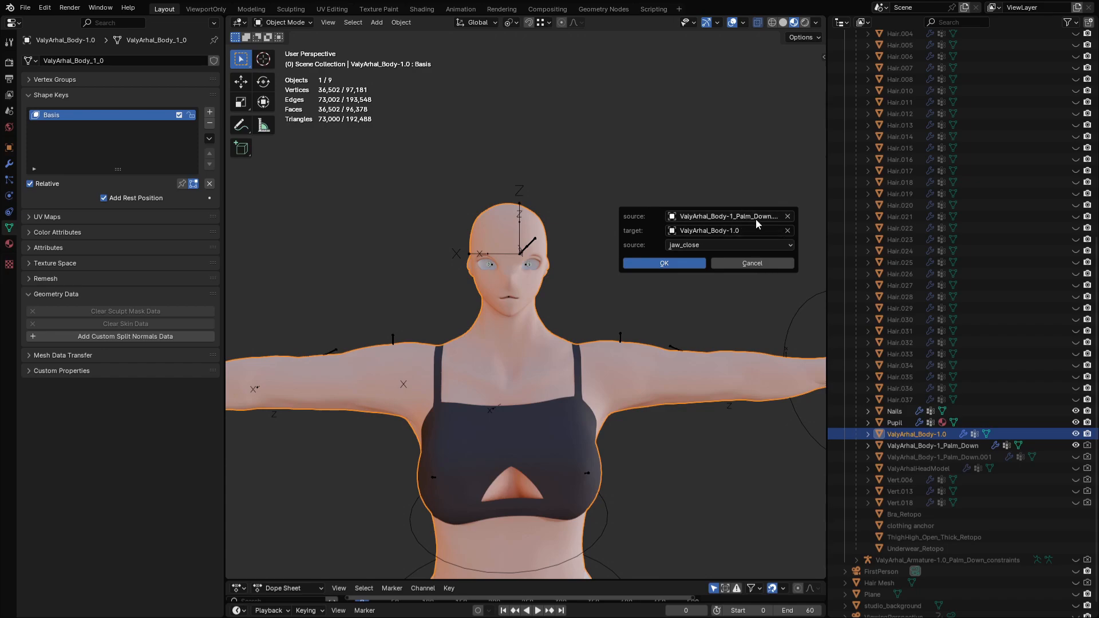
left_click(786, 217)
left_click(787, 216)
left_click(942, 446)
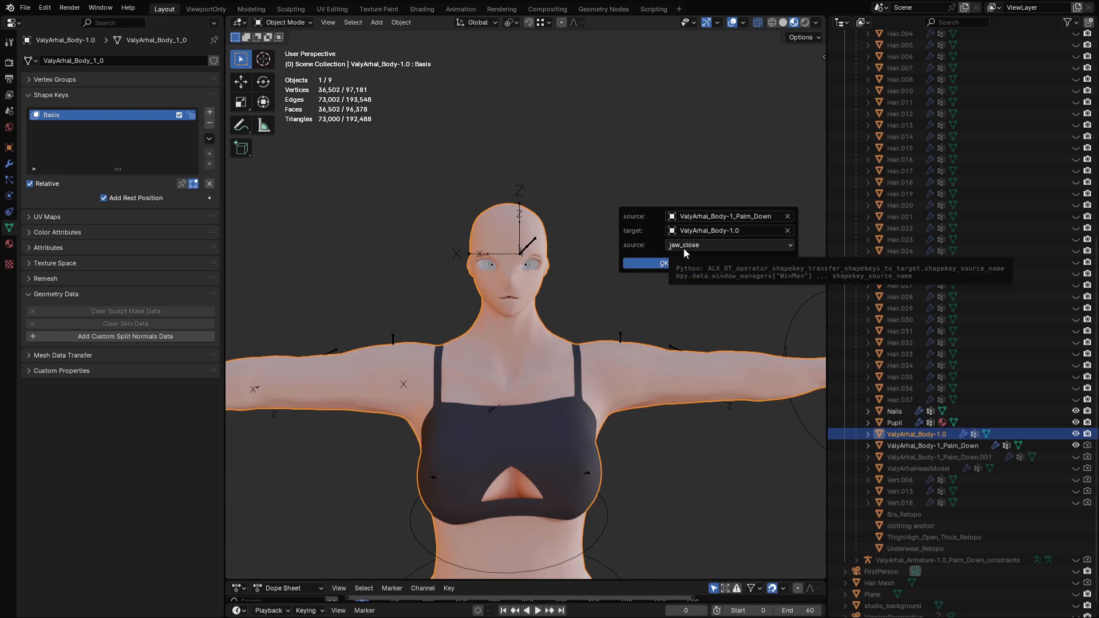
left_click(659, 263)
scroll(689, 362, "up", 2)
scroll(675, 352, "down", 2)
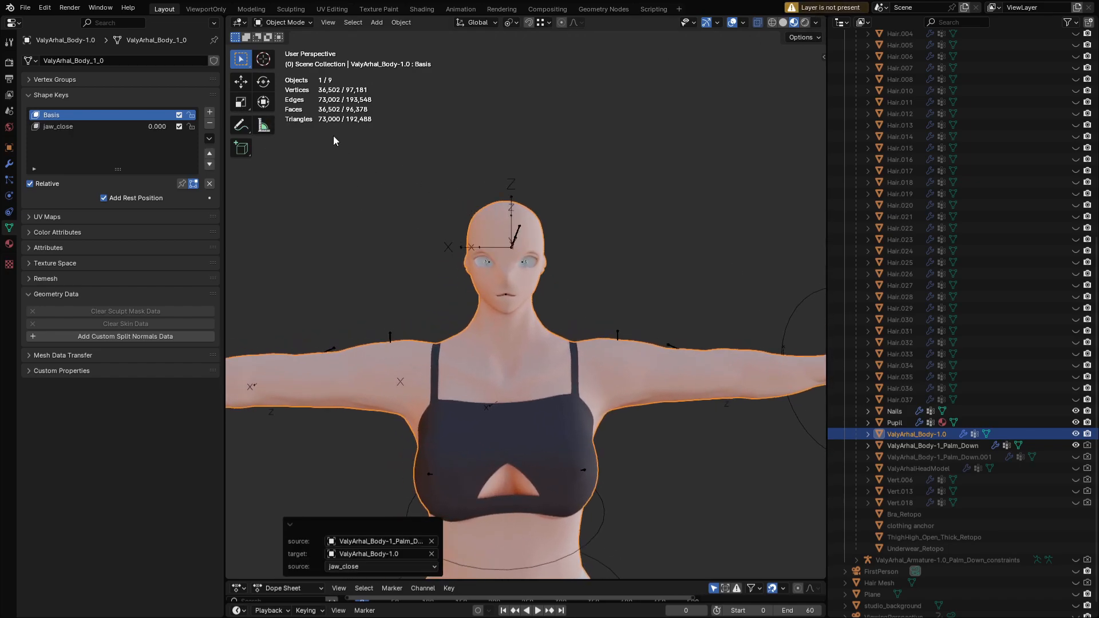
Step: Rerun the jaw_close transfer from ValyArhal_Body-1_Palm_Down to ValyArhal_Body-1.0 and set the key's value to 1.000
key("F3")
left_click(639, 267)
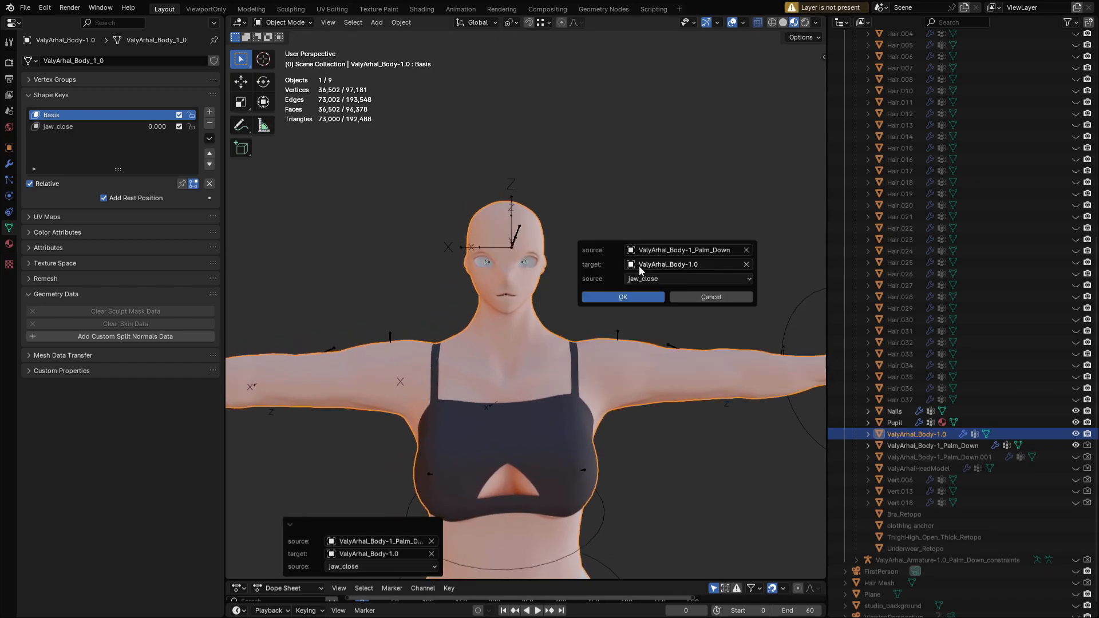
left_click(625, 297)
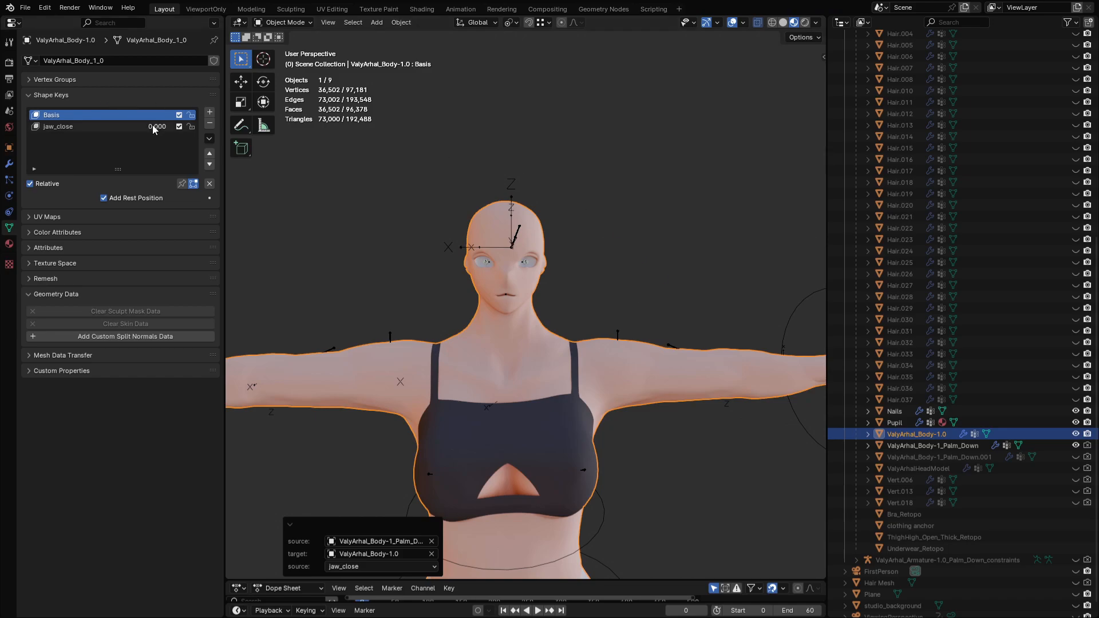
left_click_drag(144, 127, 178, 126)
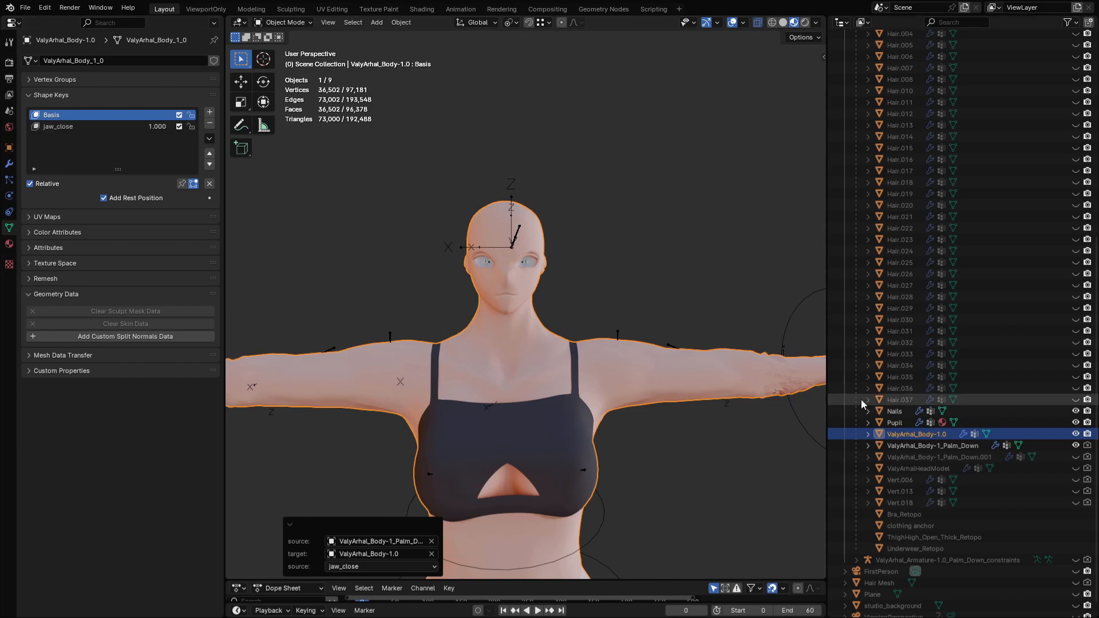
Step: Hide ValyArhal_Body-1_Palm_Down and examine the forearm, hand and face of ValyArhal_Body-1.0 with jaw_close fully applied
left_click(1075, 445)
middle_click_drag(781, 355, 512, 303, "shift")
scroll(520, 343, "up", 7)
middle_click_drag(557, 347, 616, 427)
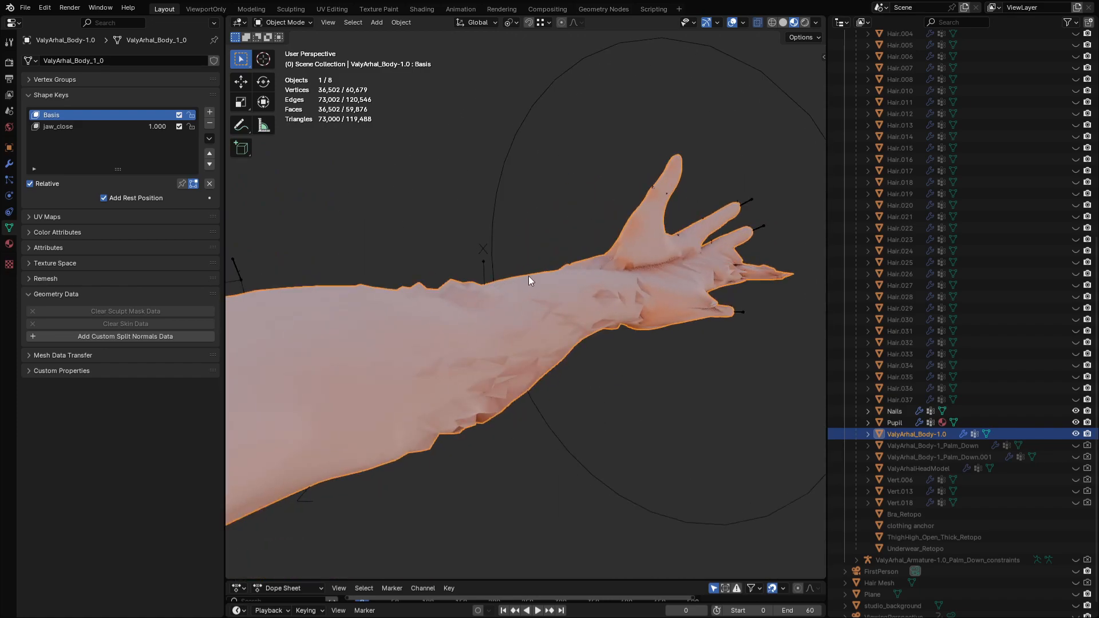
scroll(435, 340, "down", 5)
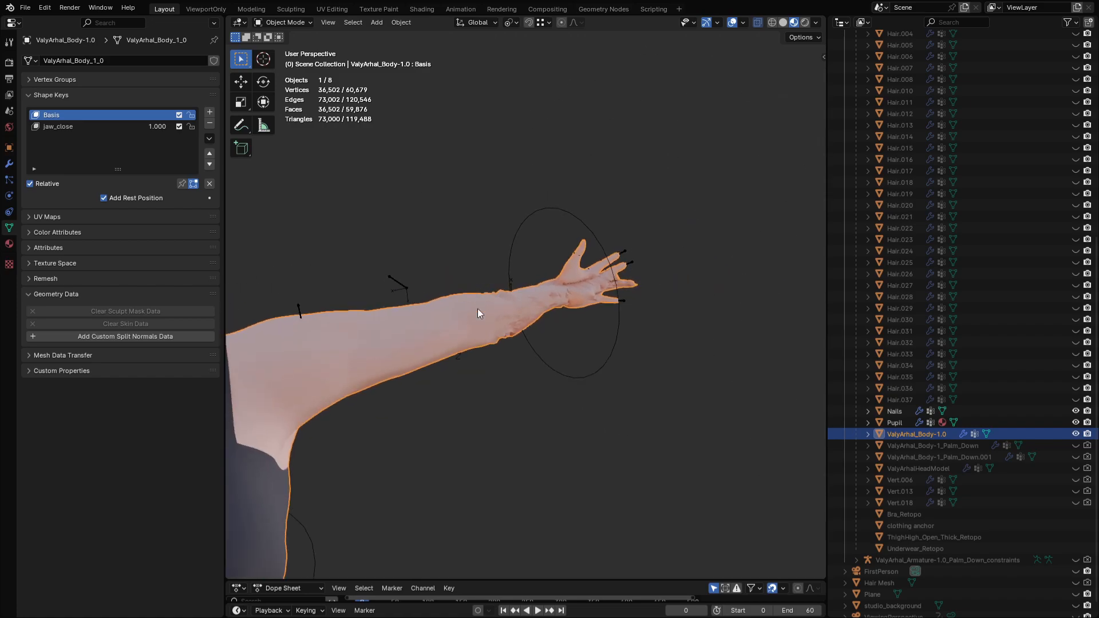
middle_click_drag(478, 302, 633, 336, "shift")
scroll(510, 363, "up", 3)
middle_click_drag(511, 363, 500, 305)
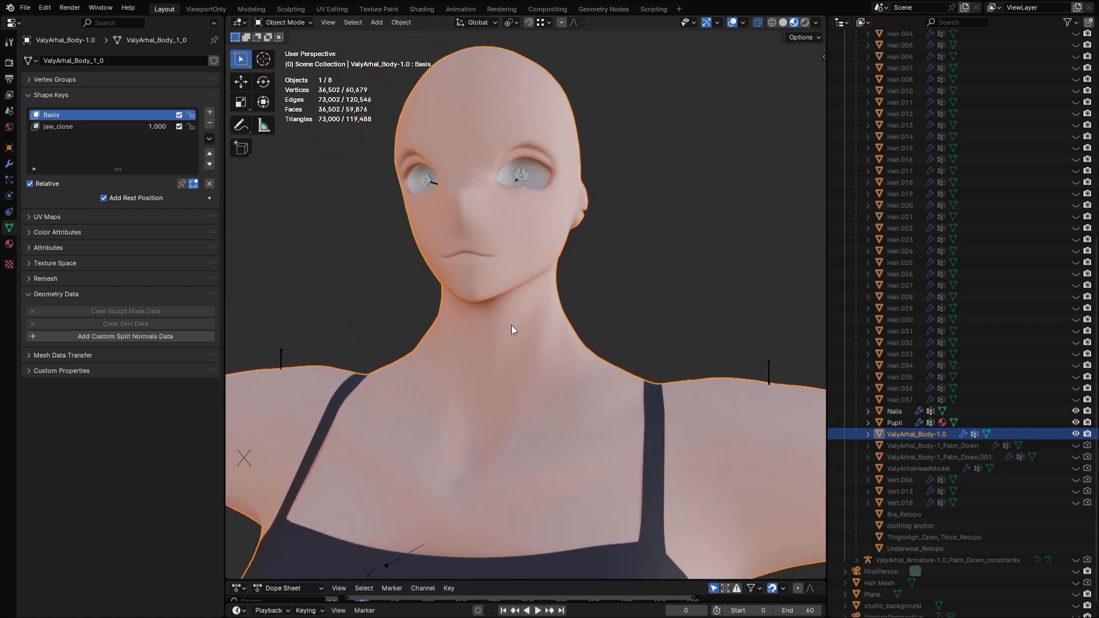
Step: Compare the forearm and hand of ValyArhal_Body-1.0 with jaw_close at 0.000 and at 1.000
left_click_drag(158, 126, 127, 126)
scroll(572, 286, "down", 4)
middle_click_drag(694, 319, 466, 275, "shift")
scroll(465, 279, "up", 3)
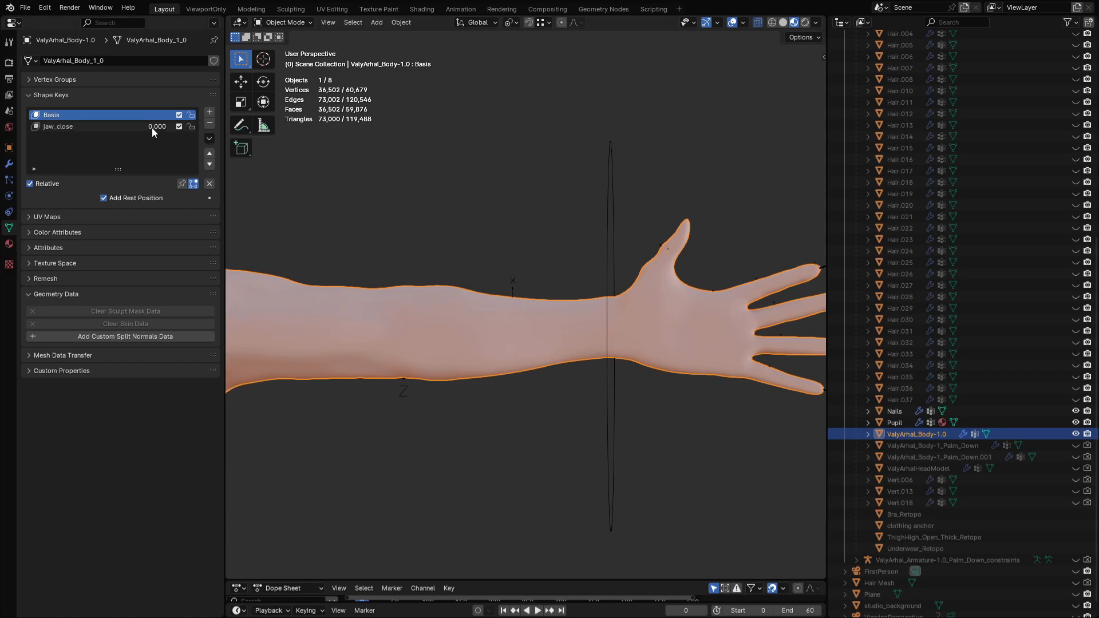
left_click_drag(152, 127, 184, 126)
middle_click_drag(566, 316, 581, 338)
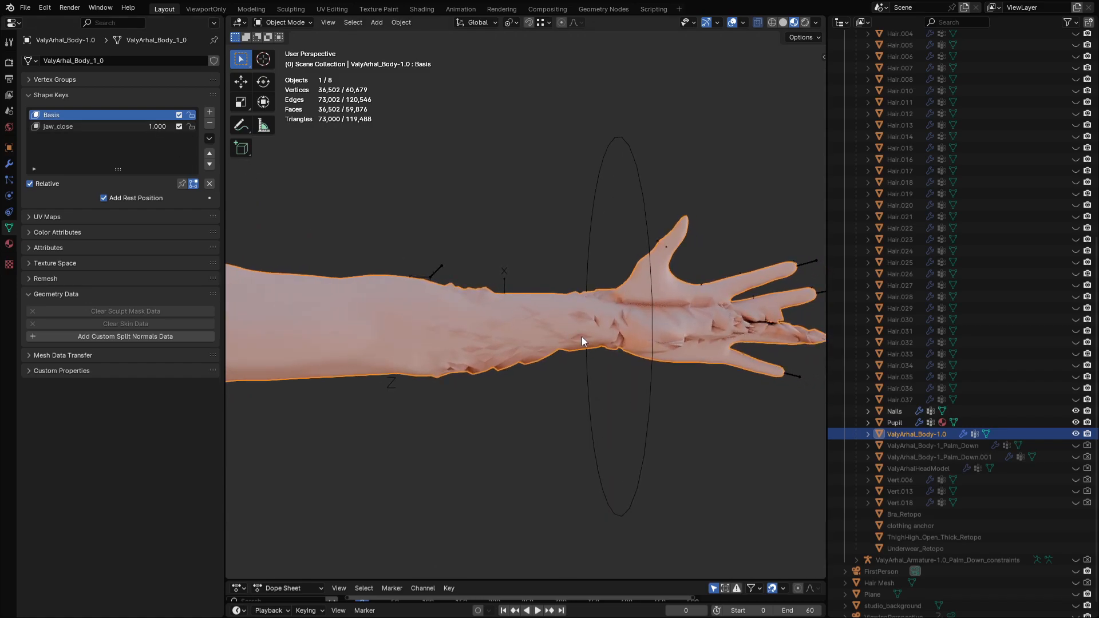
Step: Examine the forearms and hands of ValyArhal_Body-1.0 from the side and from behind
middle_click_drag(692, 308, 531, 190)
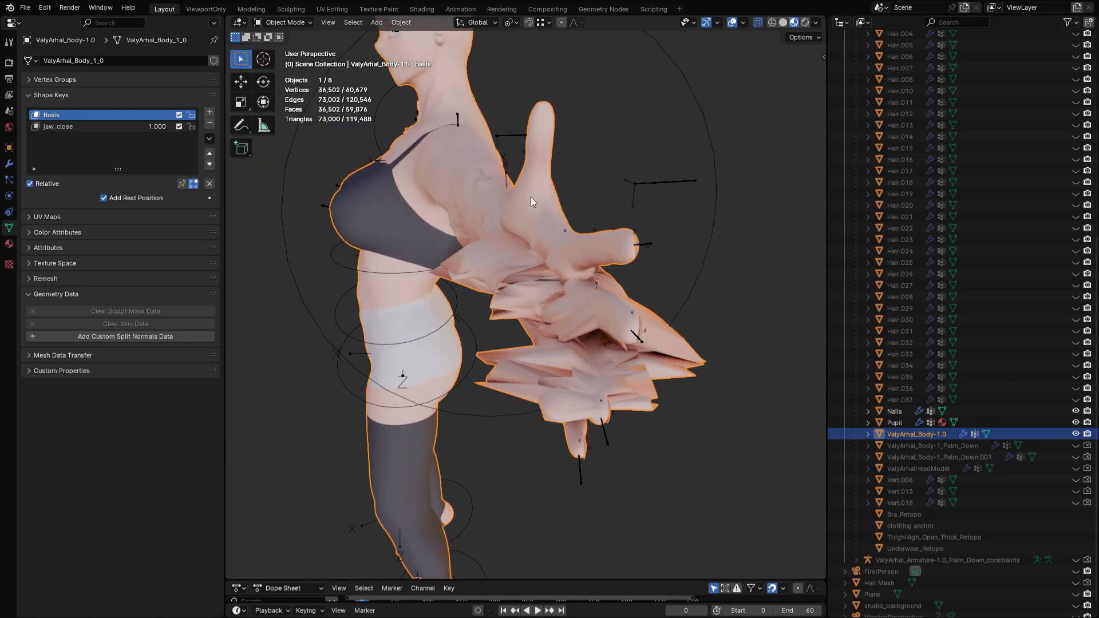
middle_click_drag(554, 310, 520, 377)
middle_click_drag(458, 287, 533, 252)
scroll(533, 252, "up", 9)
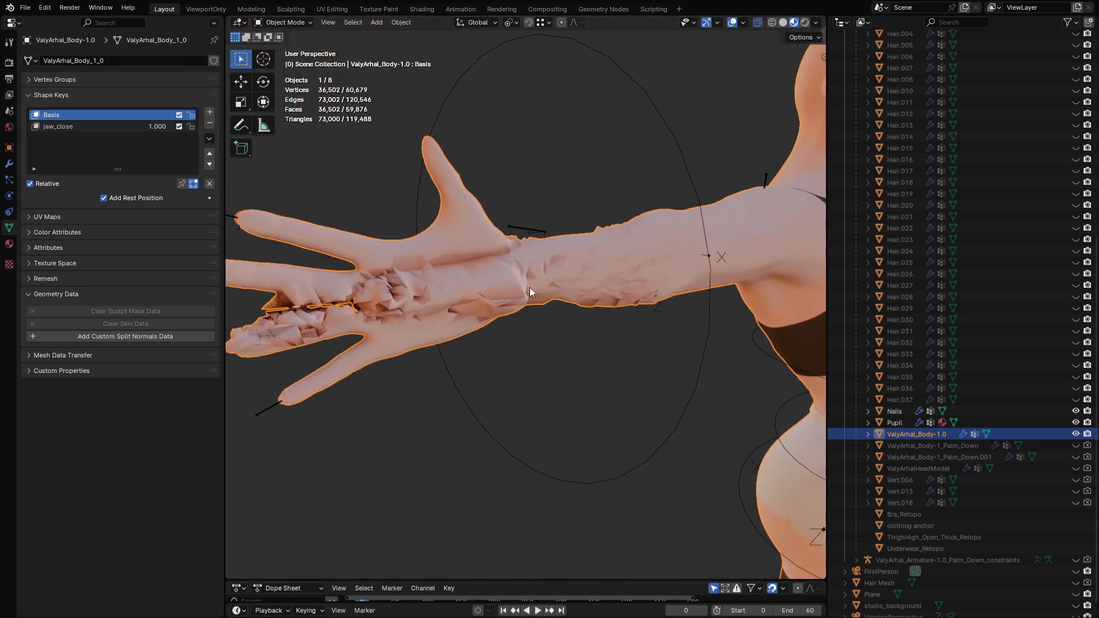
scroll(517, 286, "down", 4)
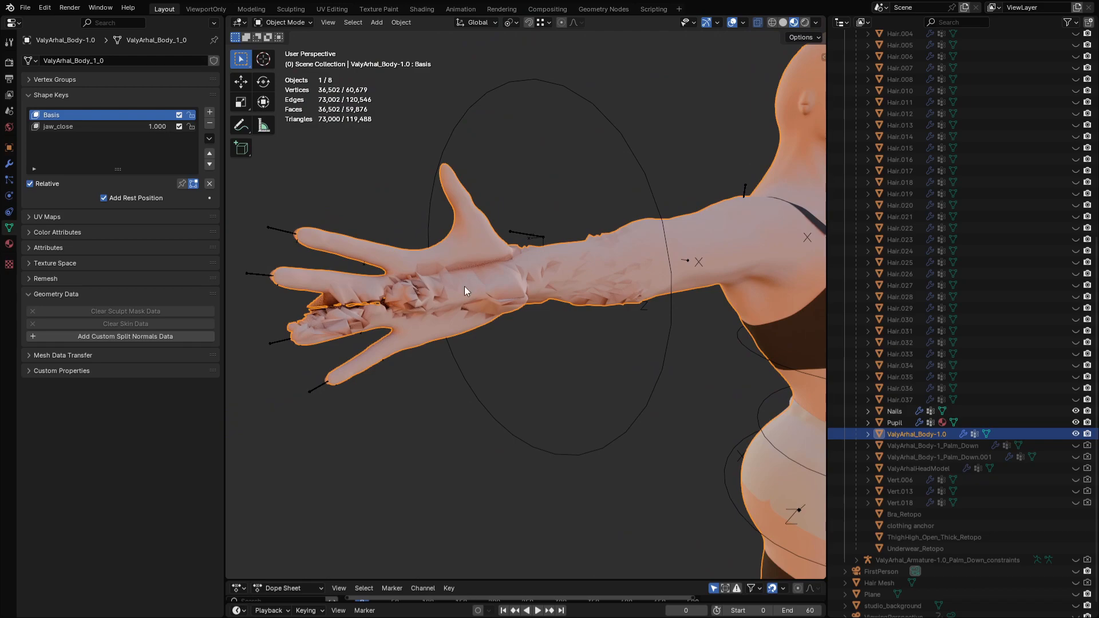
Step: Show ValyArhal_Body-1_Palm_Down, compare its hand with that of ValyArhal_Body-1.0, and hide it again
left_click(1076, 445)
left_click(1044, 446)
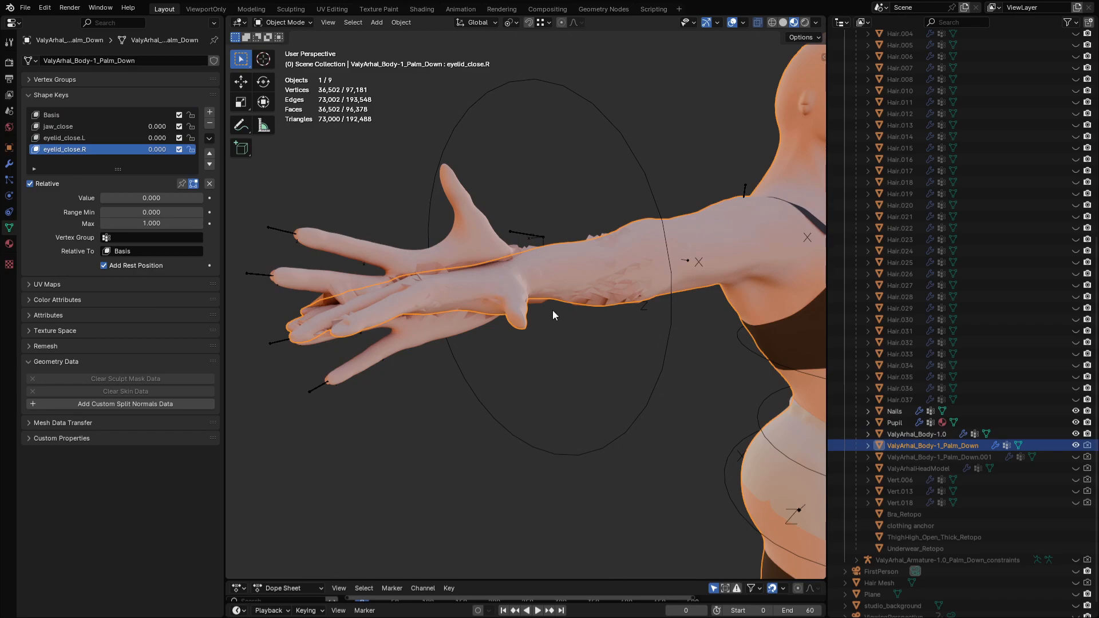
middle_click_drag(479, 287, 445, 264)
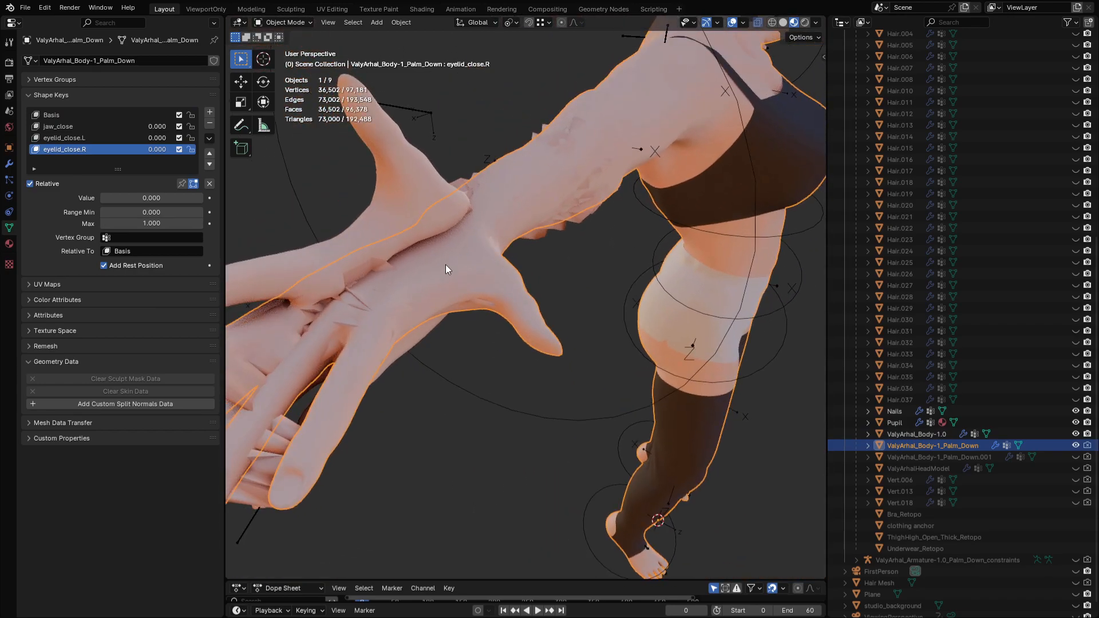
middle_click_drag(446, 264, 472, 249)
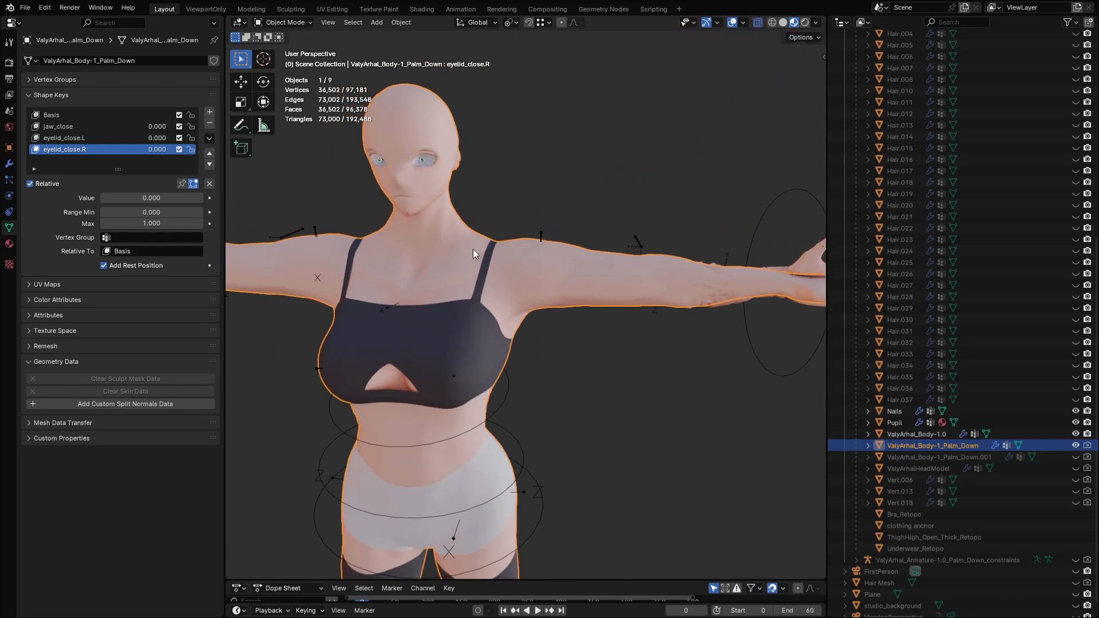
left_click(1075, 445)
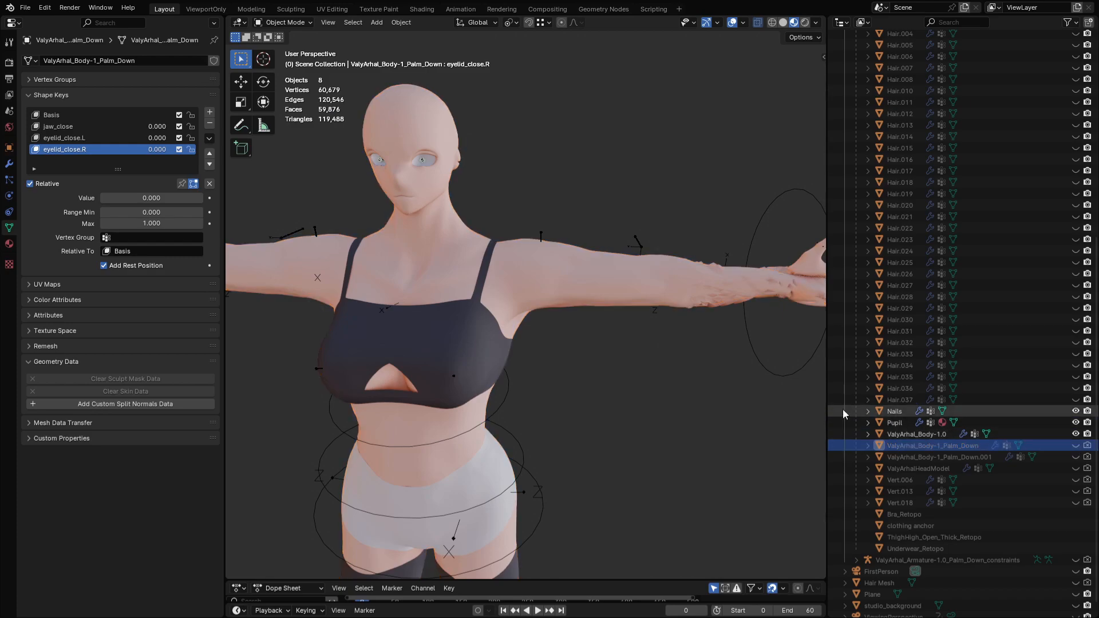
Step: Select ValyArhal_Body-1.0, check its face, and delete its jaw_close shape key
left_click(96, 138)
left_click(919, 436)
middle_click_drag(377, 212, 430, 314, "shift")
scroll(486, 363, "up", 2)
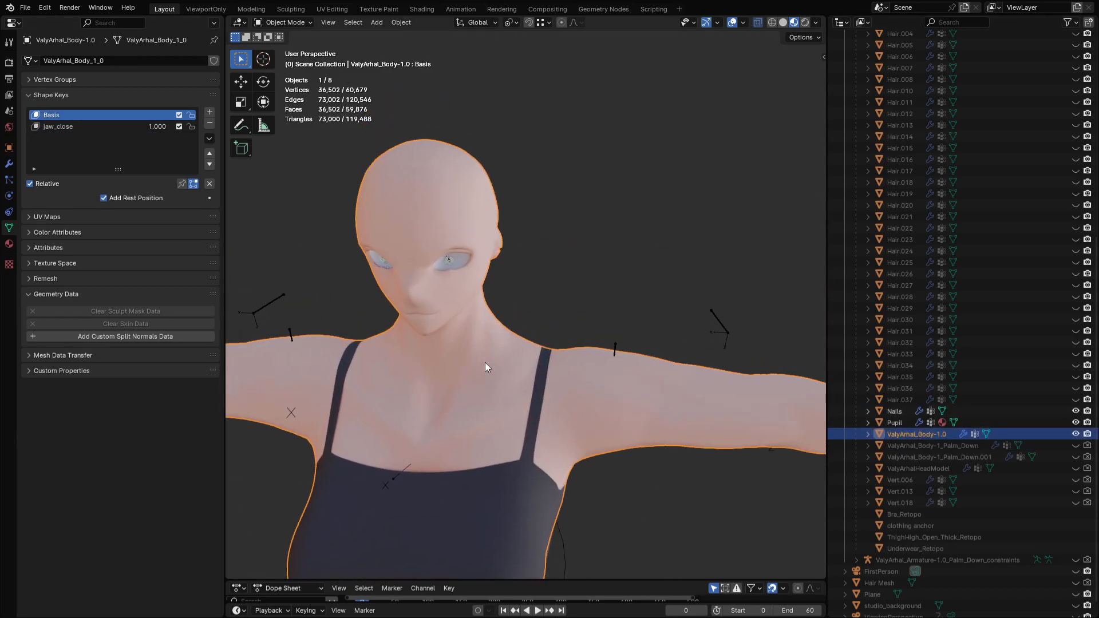
left_click_drag(155, 127, 155, 126)
middle_click_drag(440, 324, 464, 293, "shift")
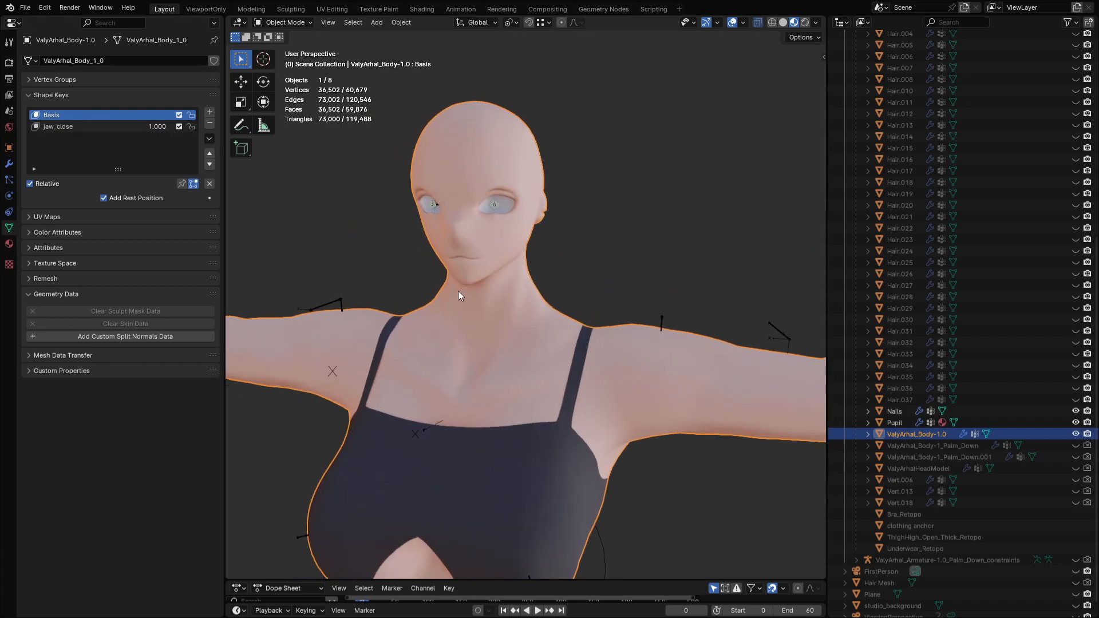
left_click(114, 127)
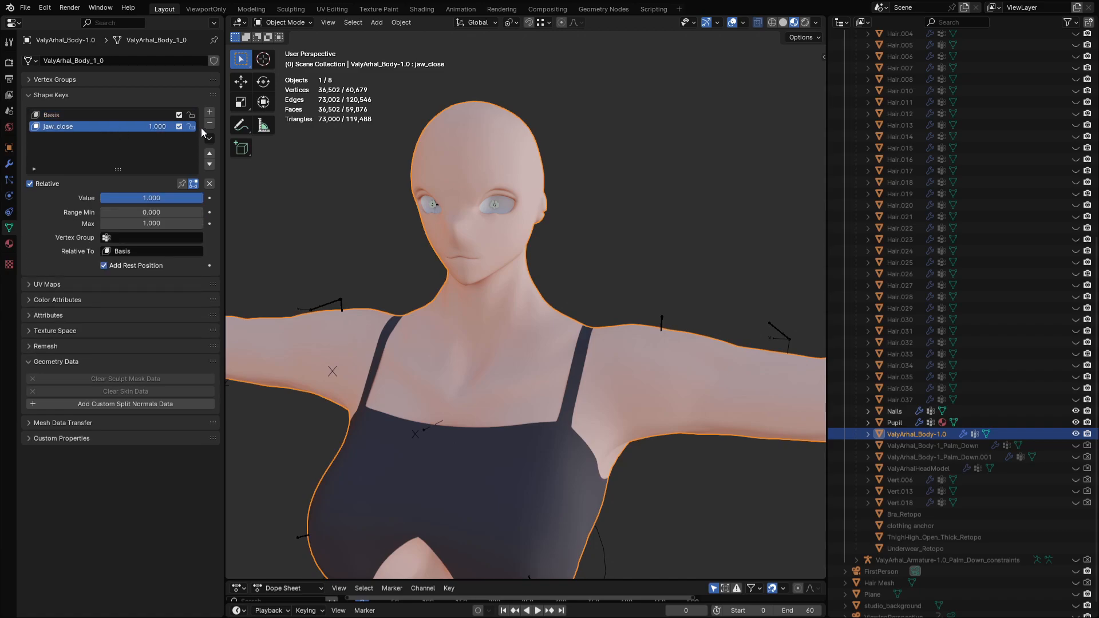
left_click(210, 123)
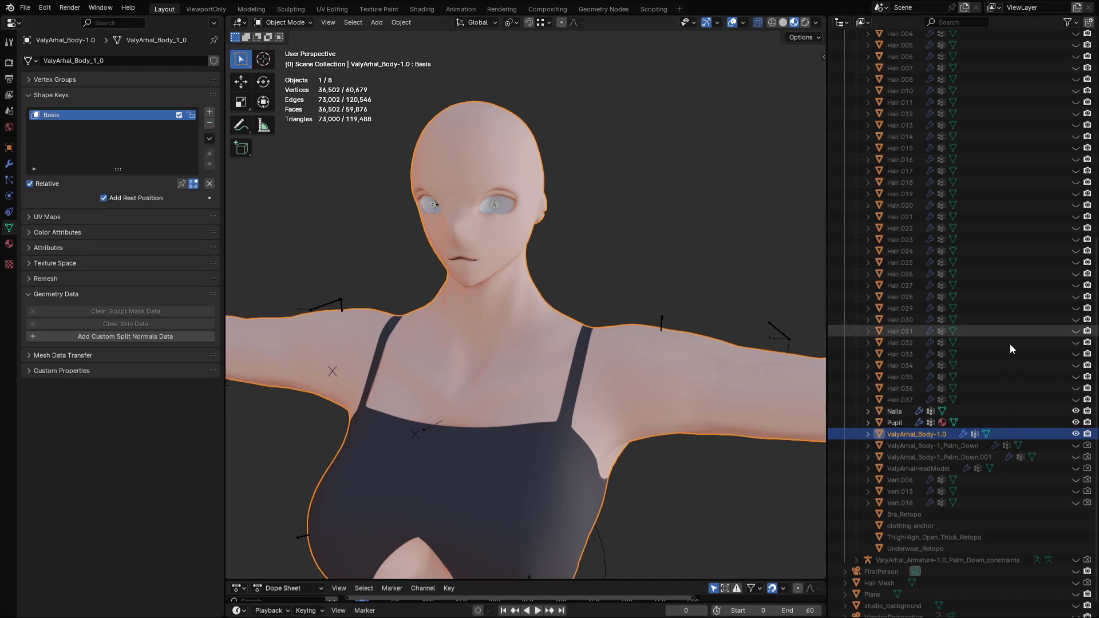
Step: Show the head mesh ValyArhal_Body-1_Palm_Down.001, set its jaw_close value to 0.000, and reselect ValyArhal_Body-1.0
left_click(1075, 445)
left_click(1049, 446)
left_click(1075, 445)
left_click(1075, 457)
left_click(491, 181)
middle_click_drag(541, 268, 517, 255)
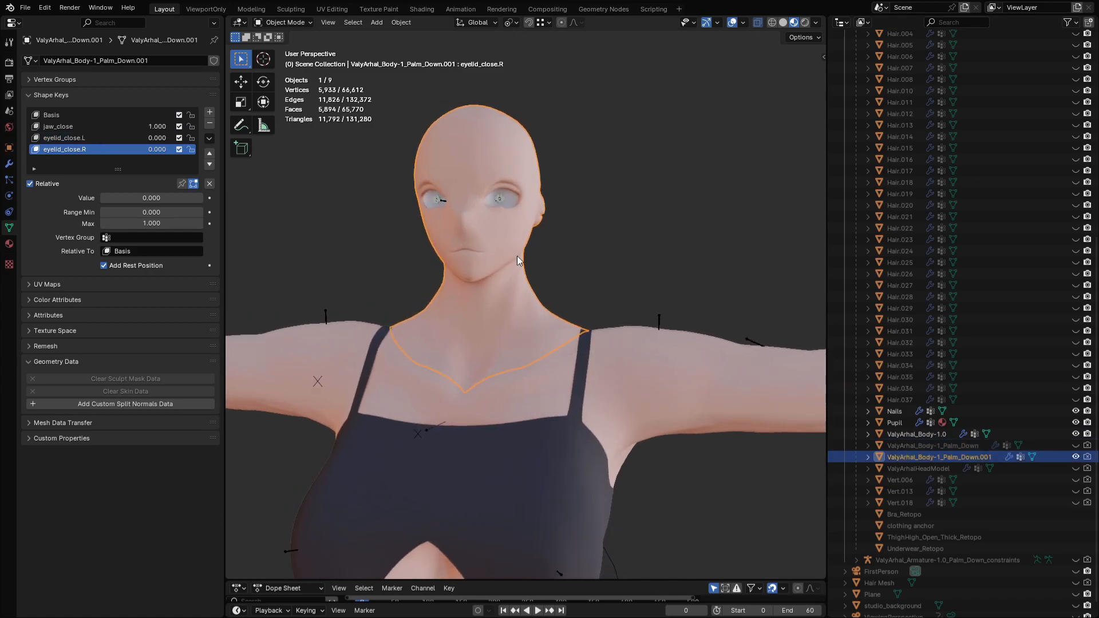
scroll(507, 299, "up", 1)
middle_click_drag(507, 299, 558, 299)
left_click_drag(159, 126, 123, 126)
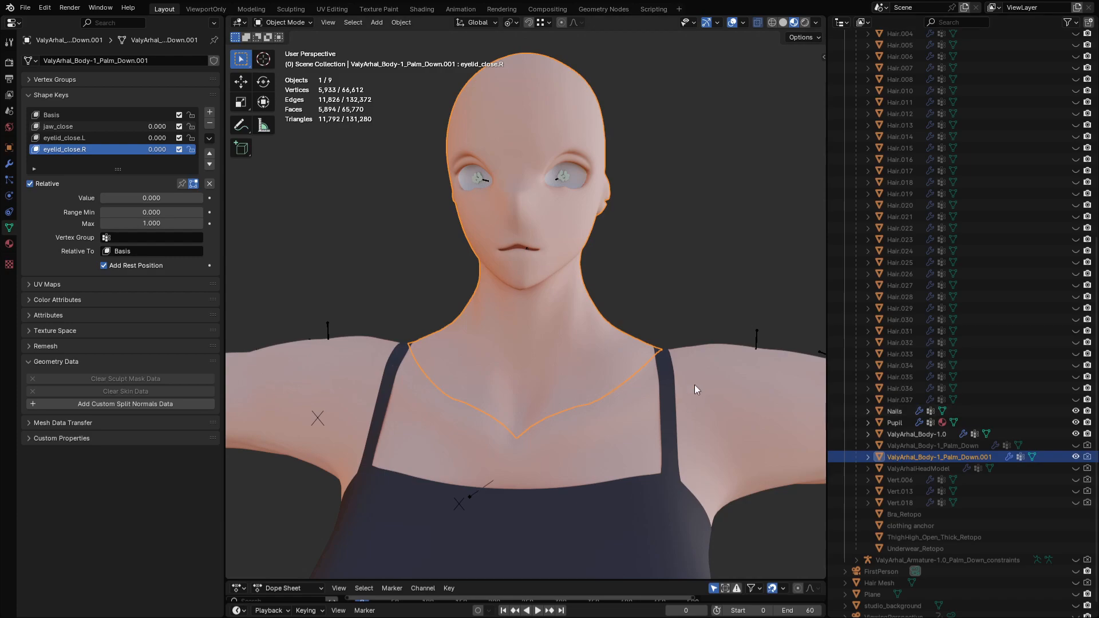
left_click(712, 382)
key("F3")
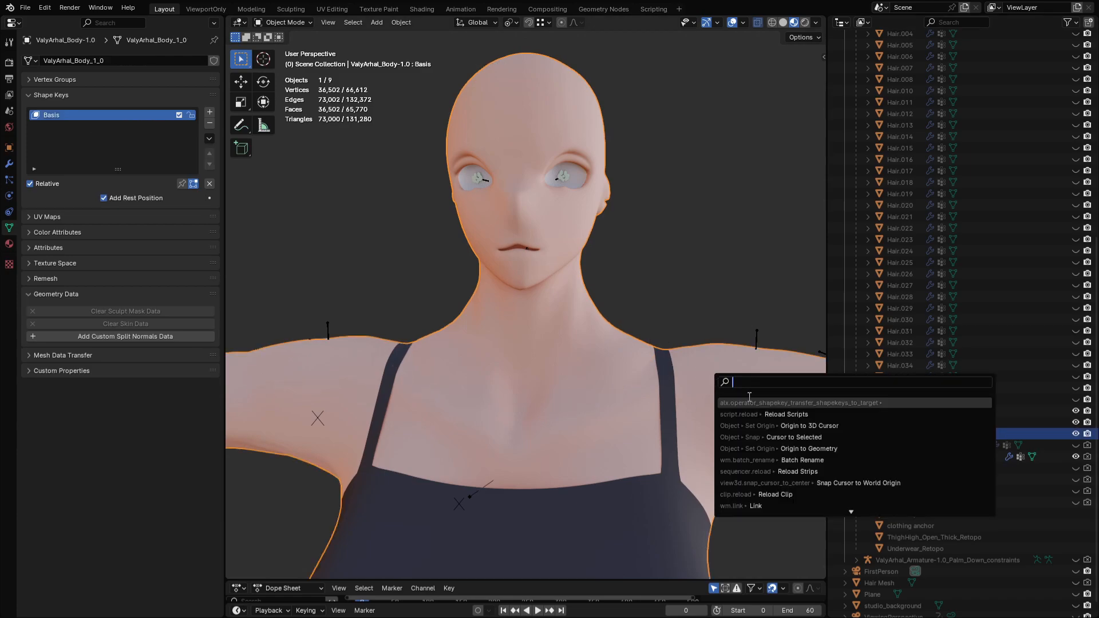
left_click(778, 402)
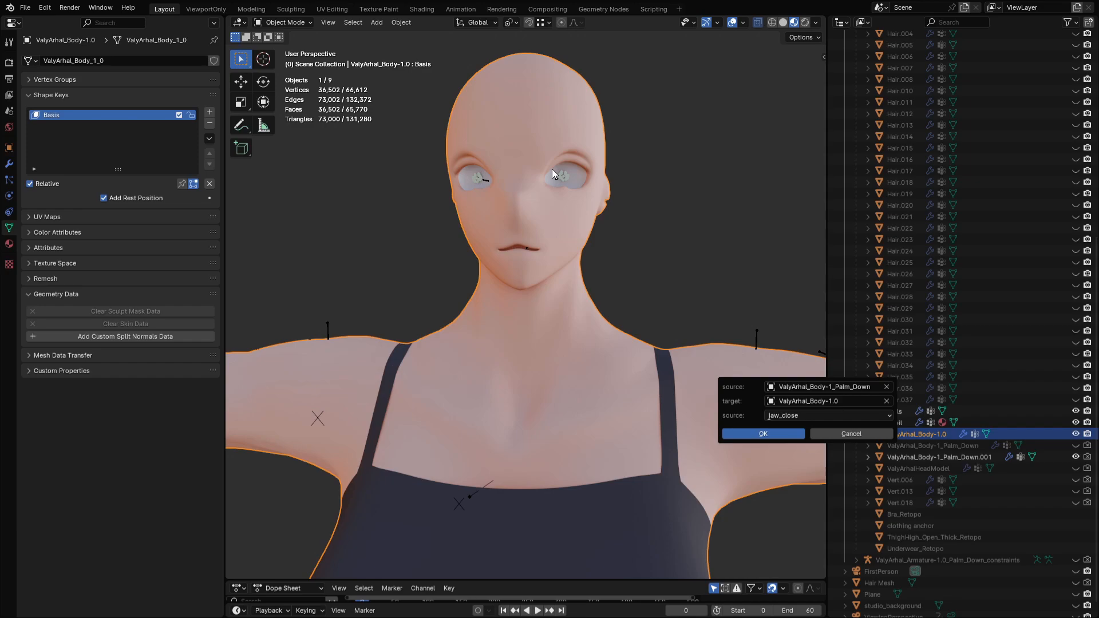
left_click(210, 137)
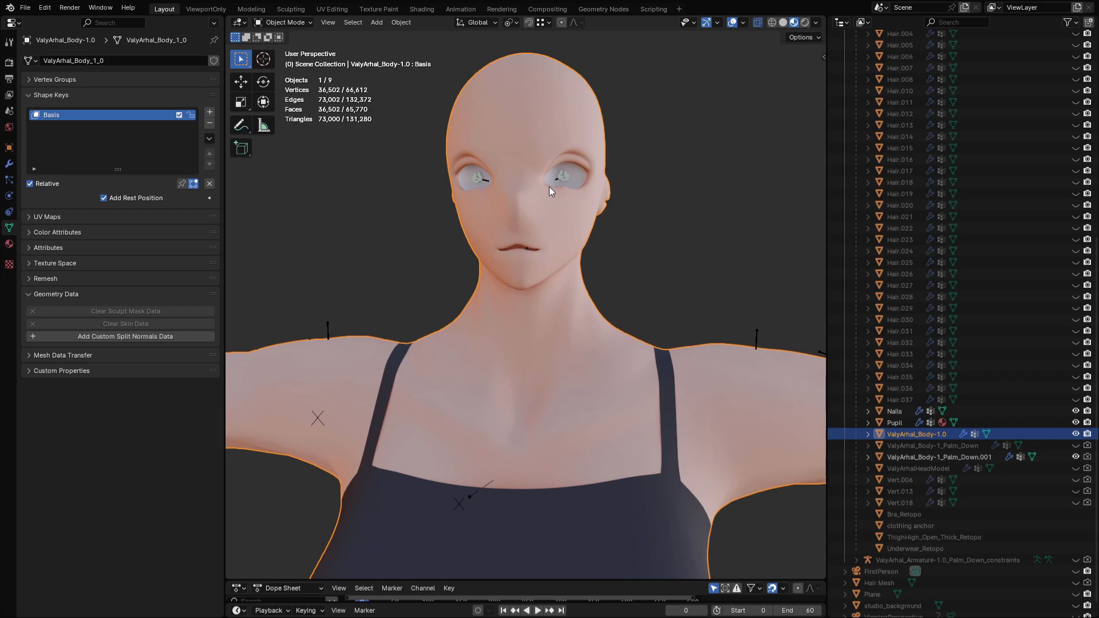
Step: Transfer the jaw_close shape key from ValyArhal_Body-1_Palm_Down to ValyArhal_Body-1.0
key("F3")
left_click(668, 208)
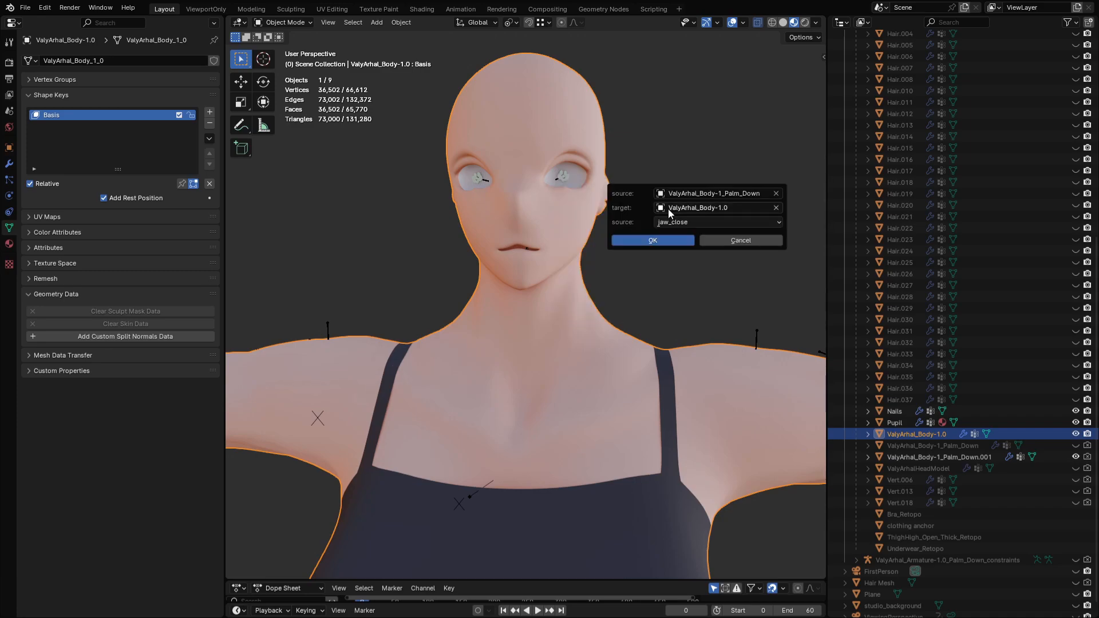
left_click(658, 239)
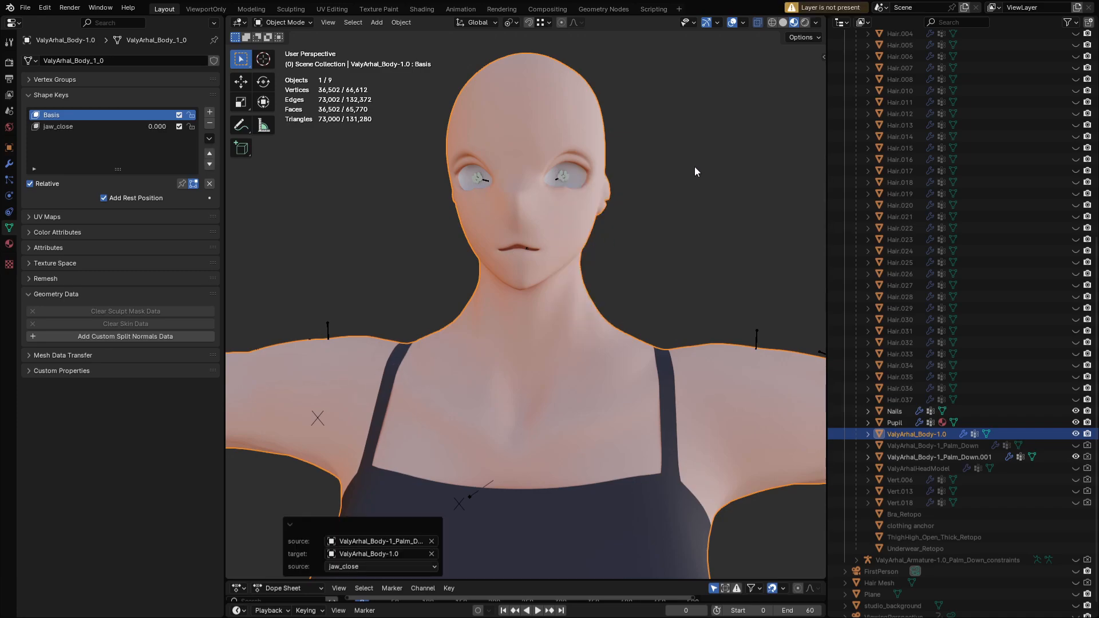
Step: Transfer the eyelid_close.L shape key from ValyArhal_Body-1_Palm_Down to ValyArhal_Body-1.0
key("F3")
left_click(712, 282)
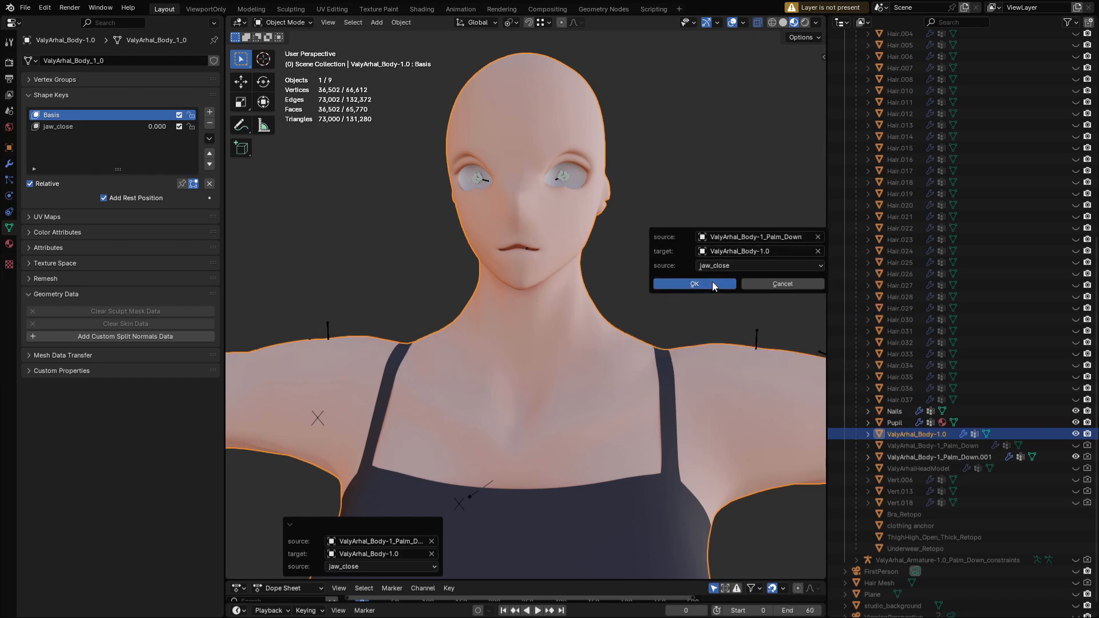
key("F3")
left_click(739, 257)
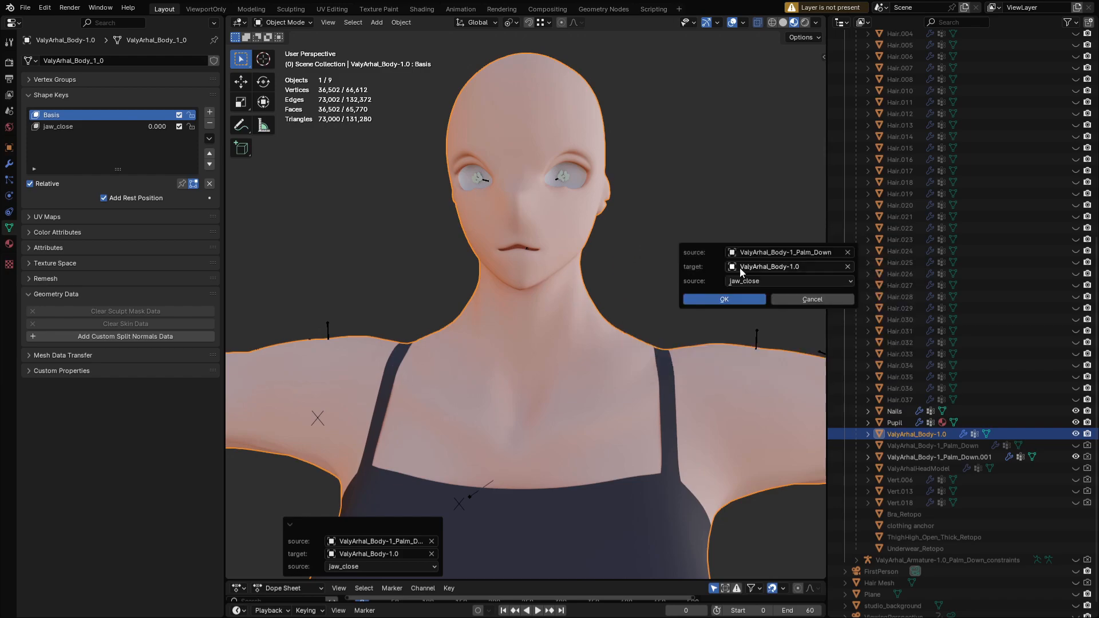
left_click(761, 281)
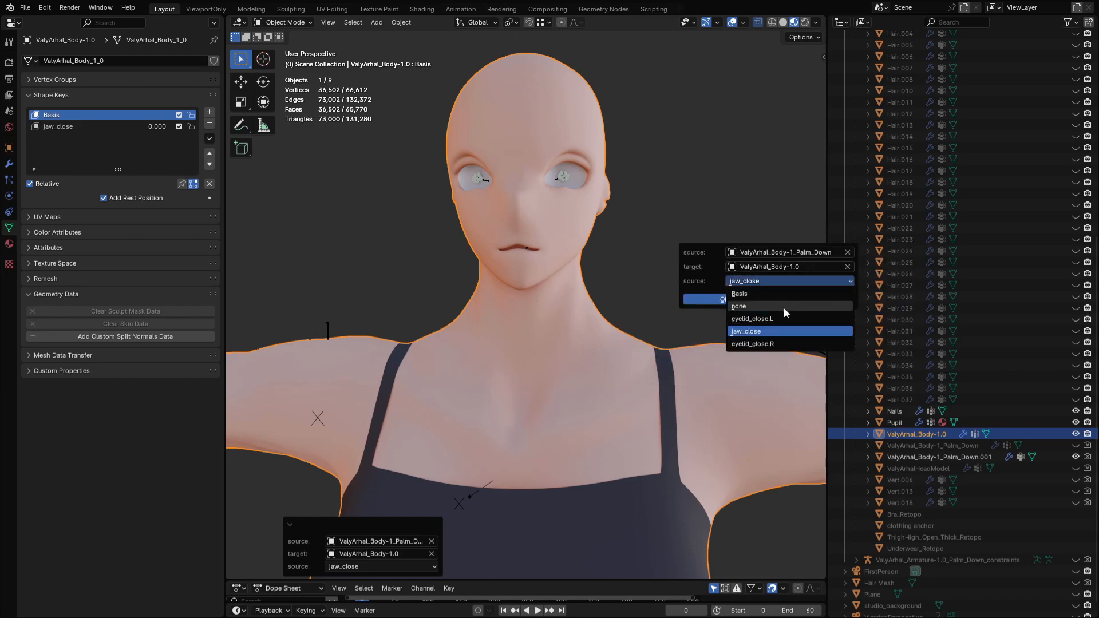
left_click(772, 319)
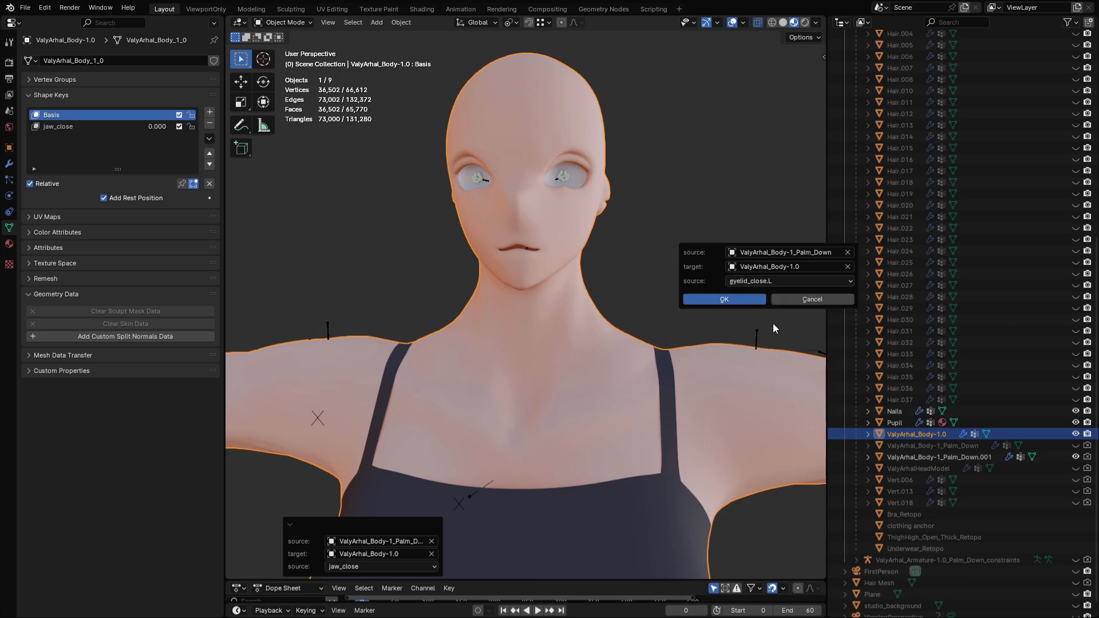
left_click(750, 300)
Step: Transfer the eyelid_close.R shape key from ValyArhal_Body-1_Palm_Down to ValyArhal_Body-1.0
key("F3")
left_click(814, 312)
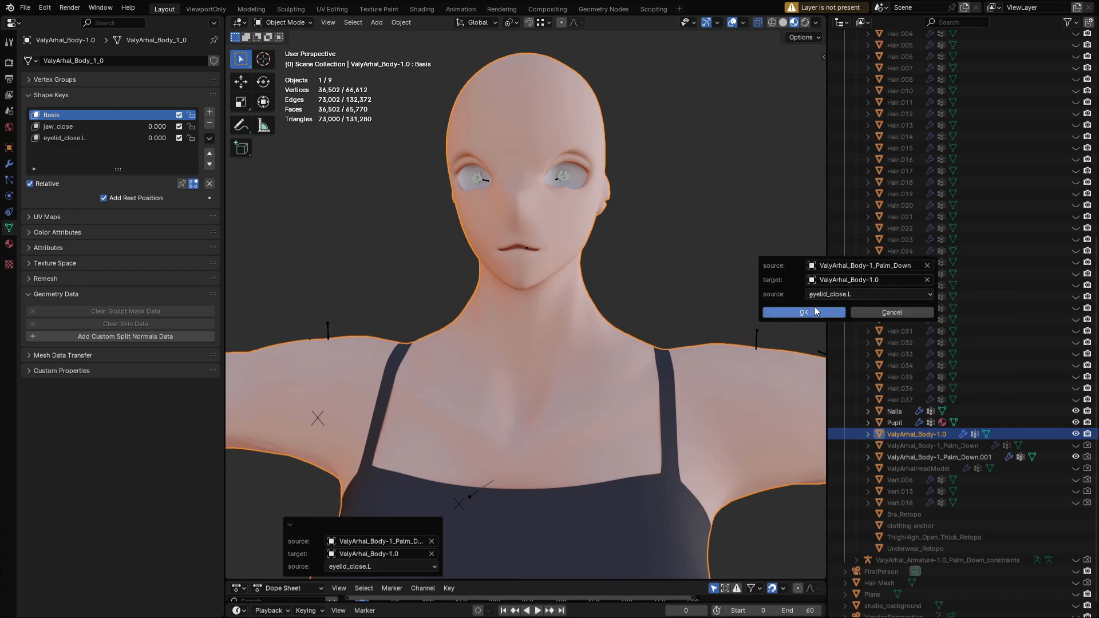
key("F3")
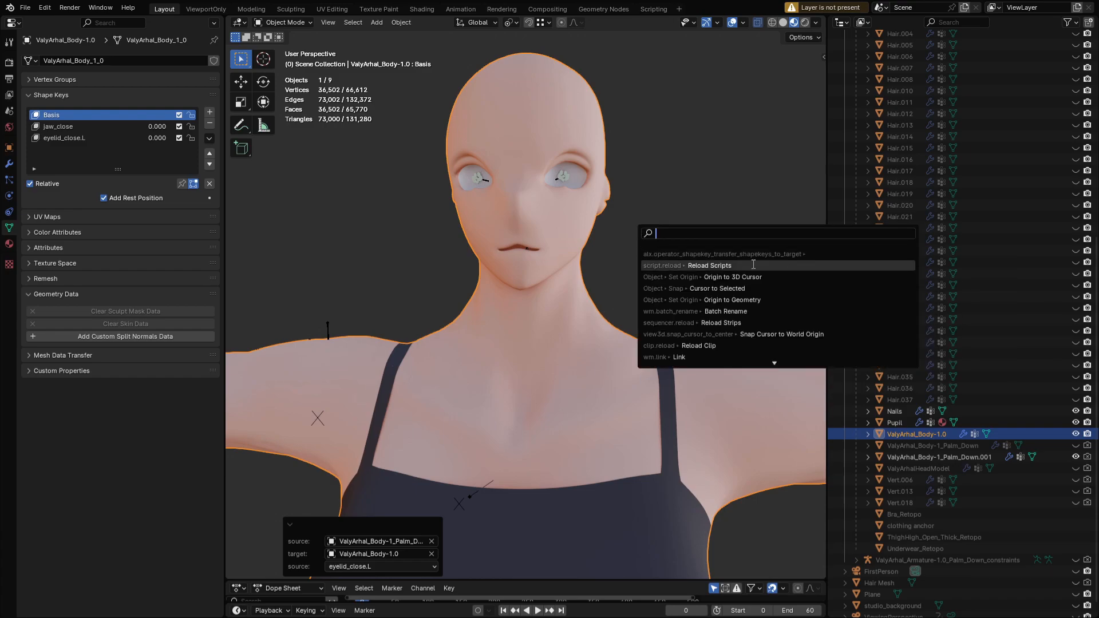
left_click(746, 284)
left_click(756, 266)
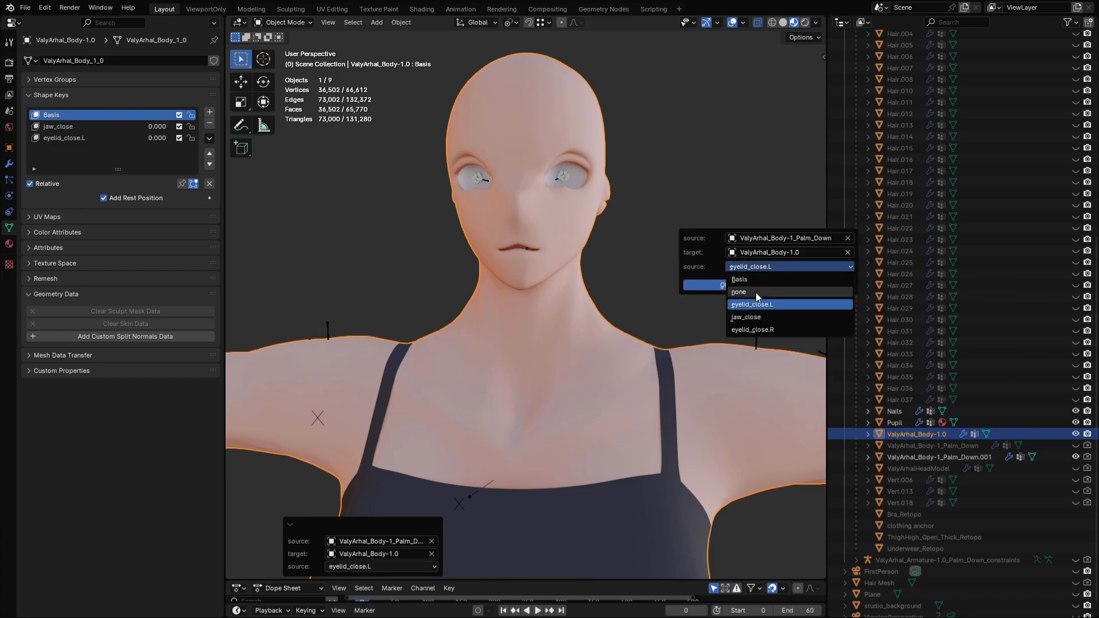
left_click(774, 326)
left_click(696, 286)
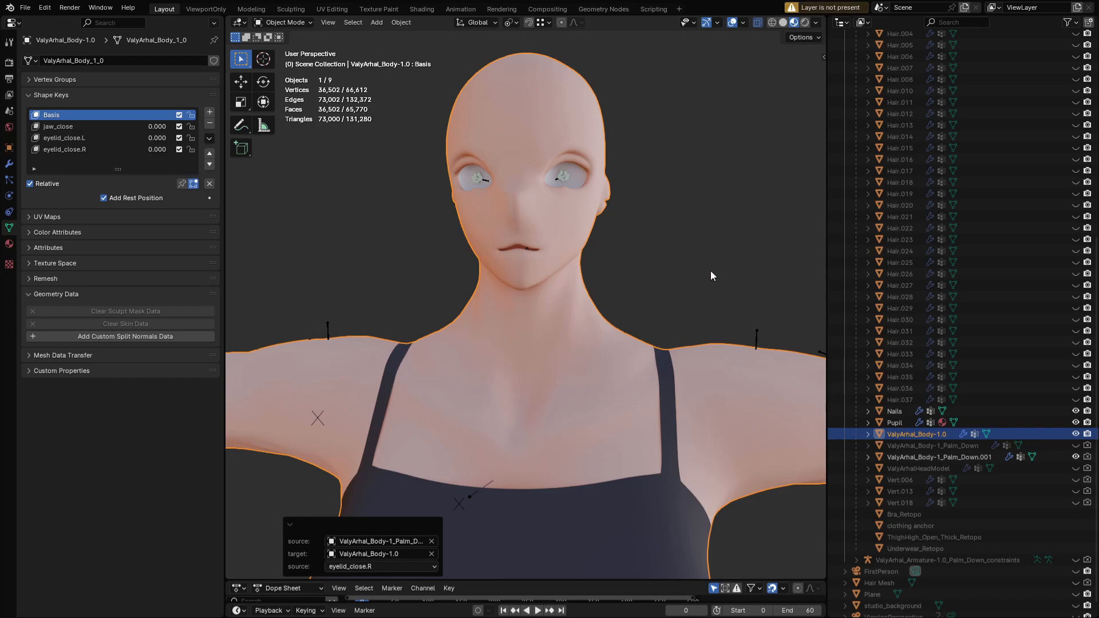
key("F3")
left_click(794, 292)
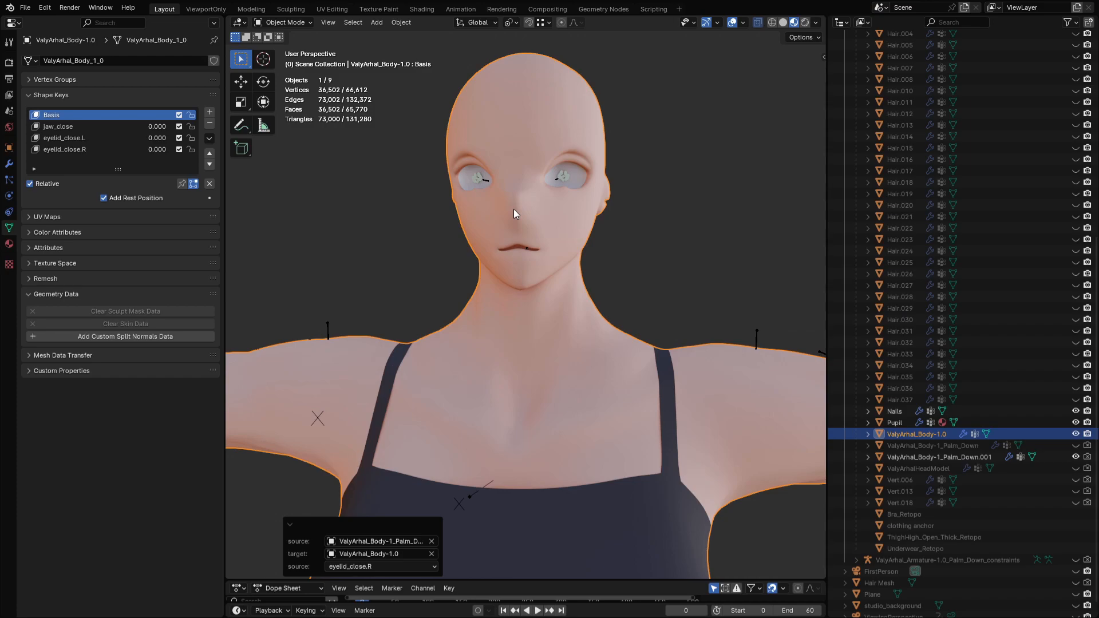
Step: Hide ValyArhal_Body-1_Palm_Down.001 and set the jaw_close value of ValyArhal_Body-1.0 to 1.000
left_click(1075, 456)
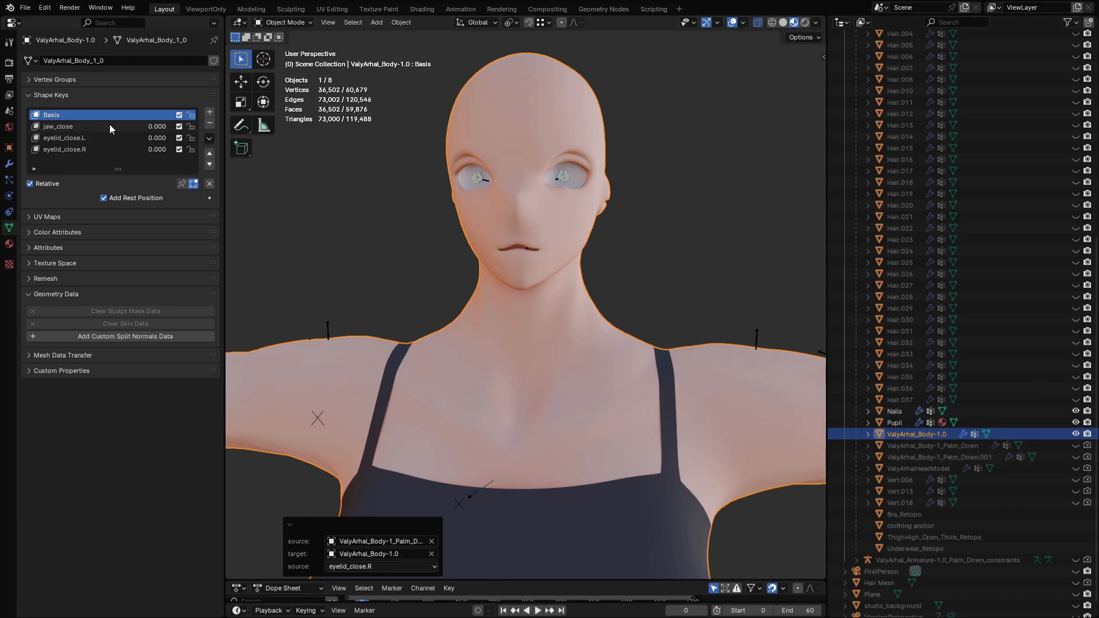
left_click_drag(150, 127, 159, 149)
key("q")
left_click(94, 130)
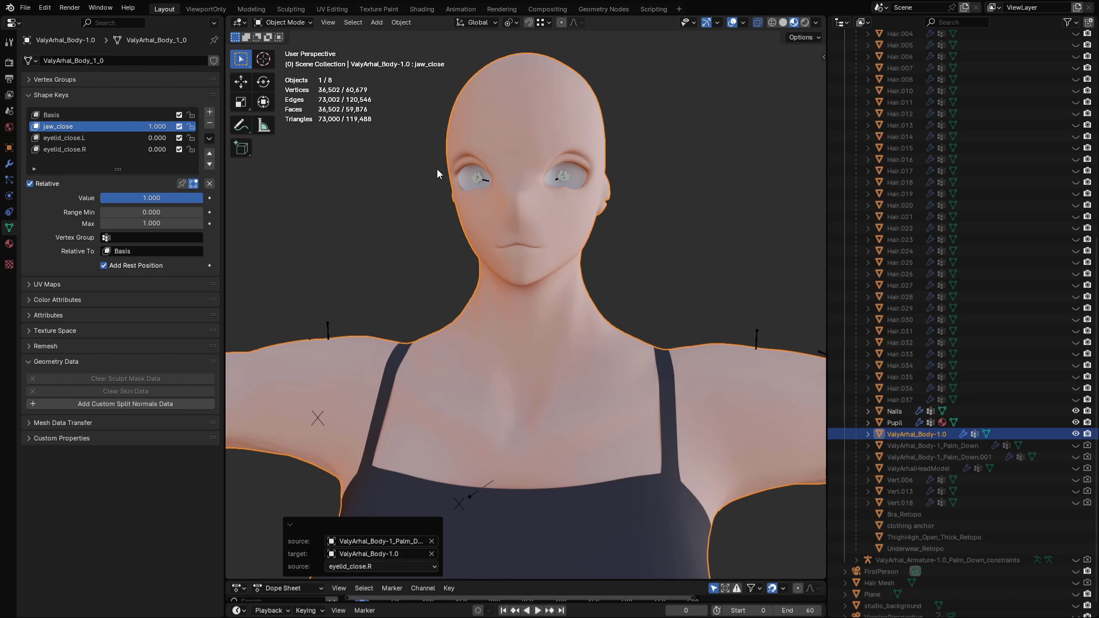
Step: Look through the viewport's add-on tools and examine the Shape Key Transfer add-on's source, destination and exclusion options
key("n")
left_click(819, 246)
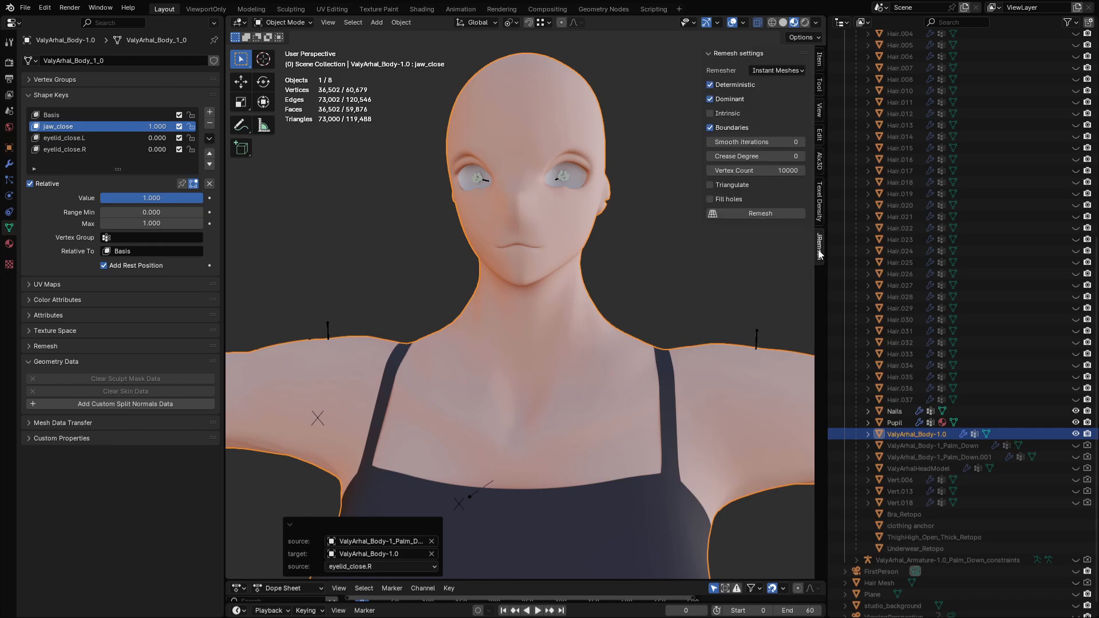
key("n")
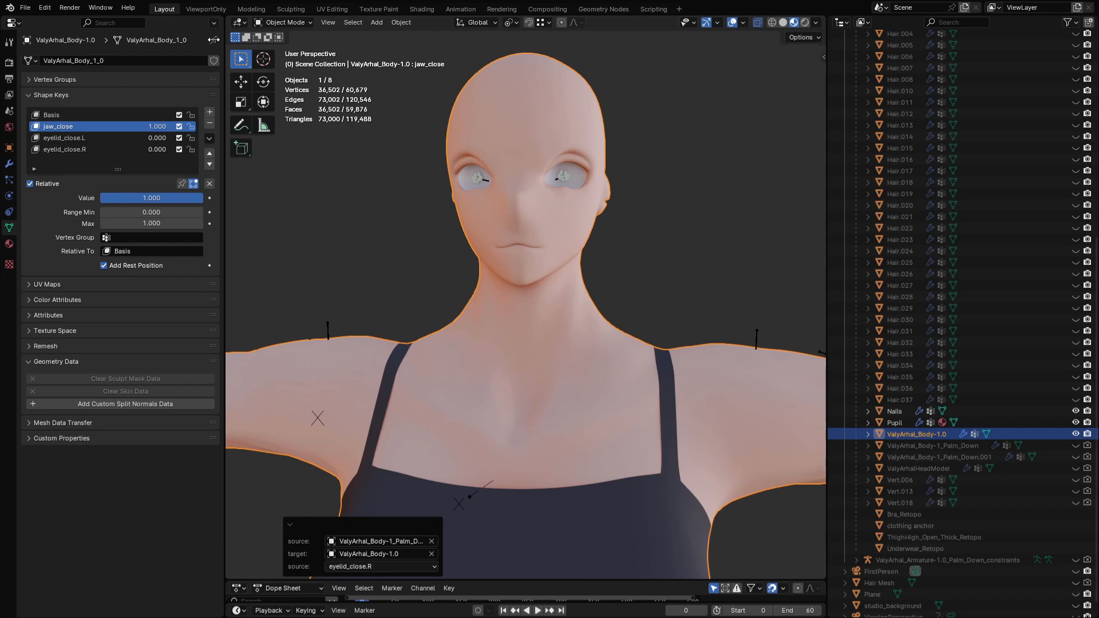
left_click(44, 8)
key("n")
left_click(818, 289)
left_click(818, 246)
left_click(818, 205)
left_click(818, 161)
left_click(818, 135)
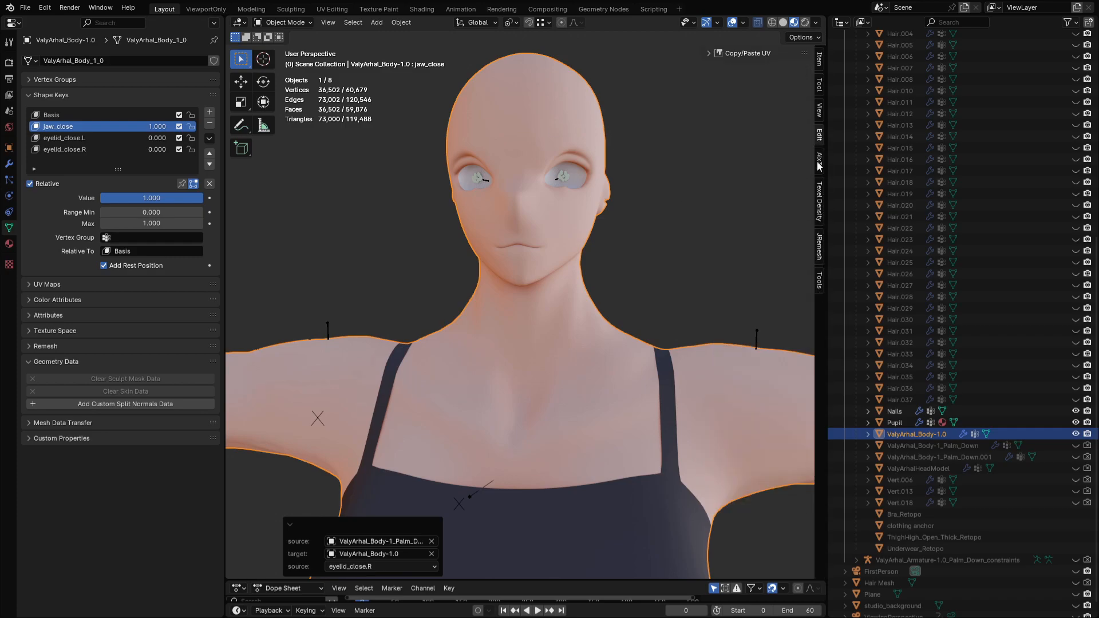
left_click(821, 281)
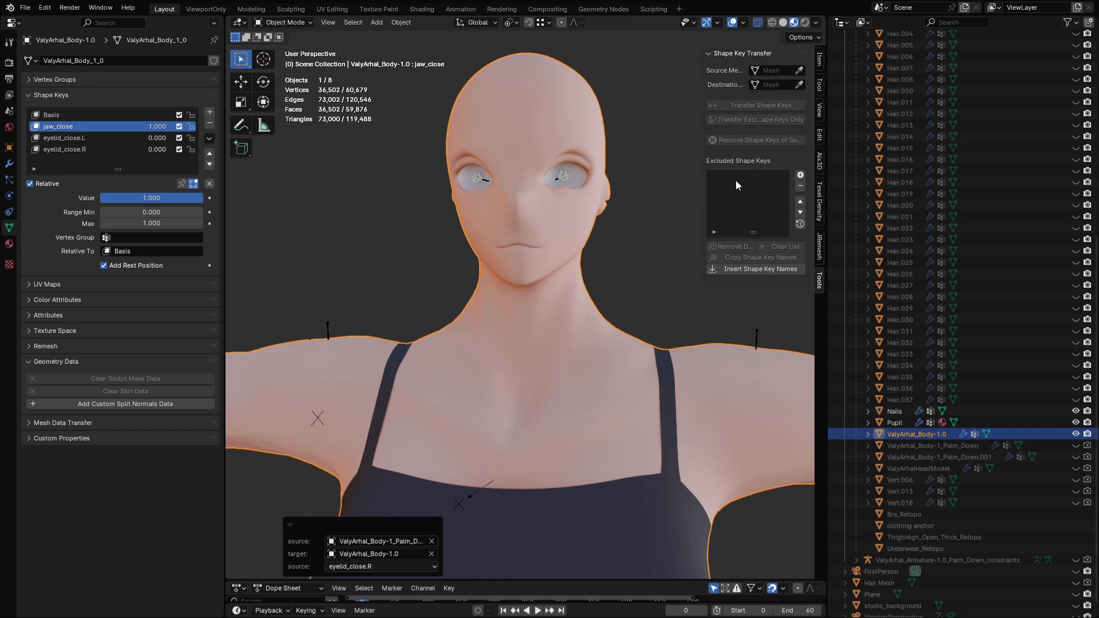
key("n")
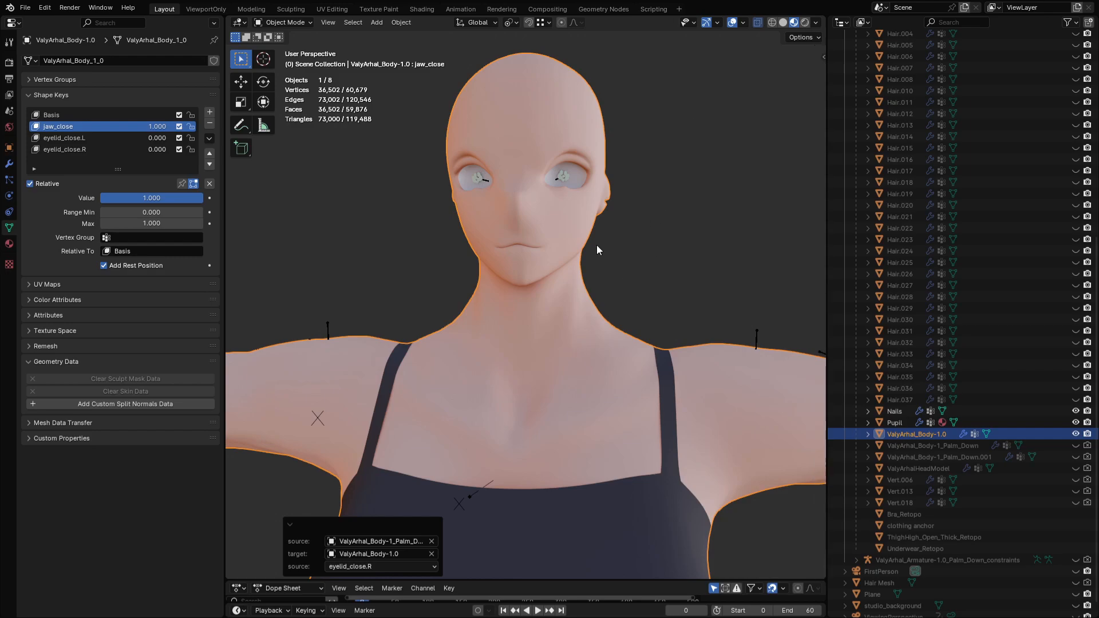